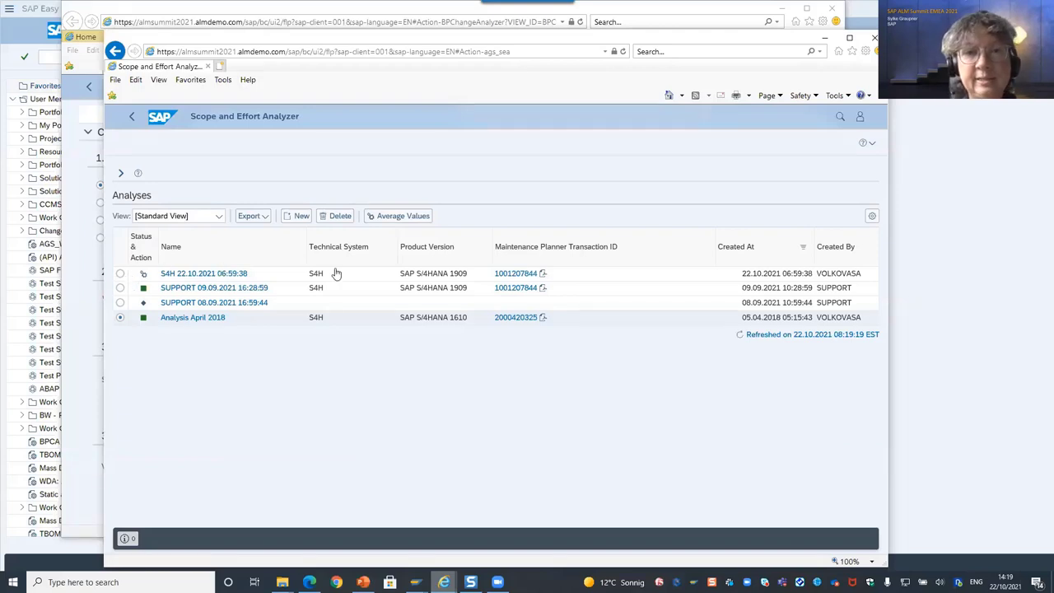
# Open the analysis S4H 22.10.2021 06:59:38, review all activities in its processing log, and close the analysis
pyautogui.click(120, 275)
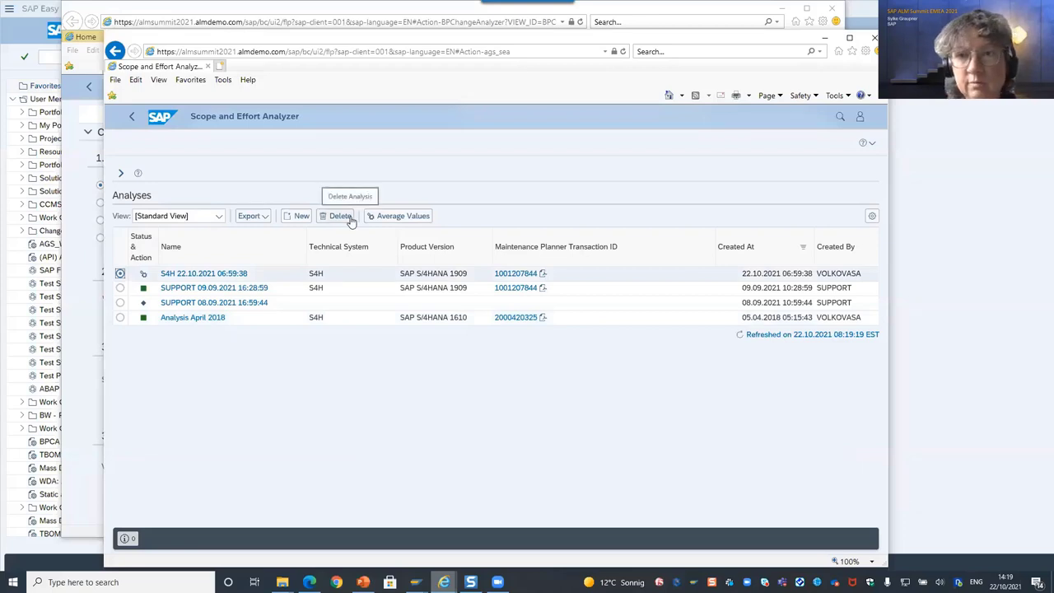
pyautogui.click(209, 274)
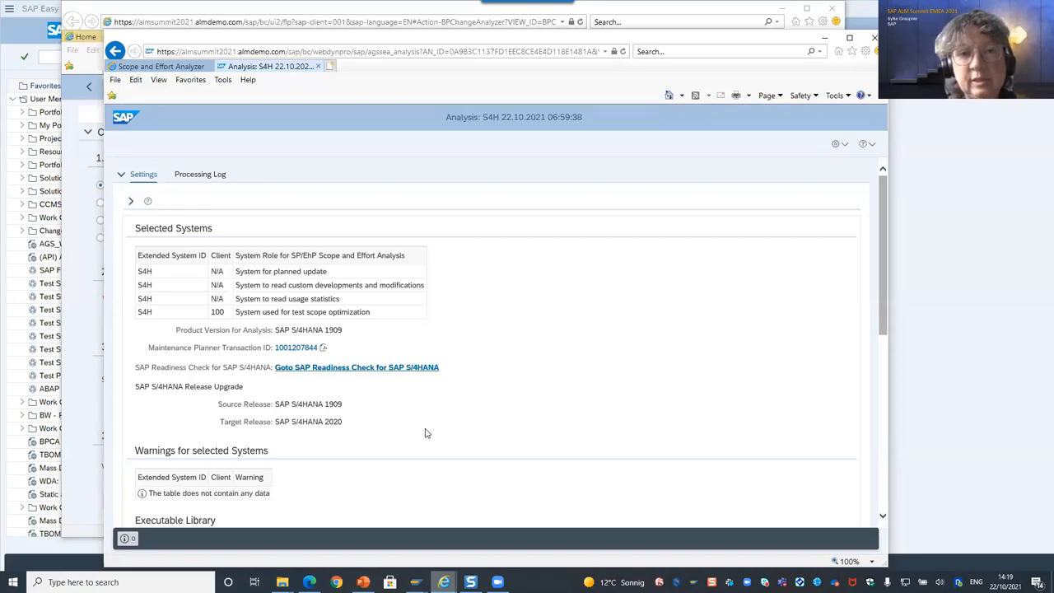
pyautogui.click(197, 175)
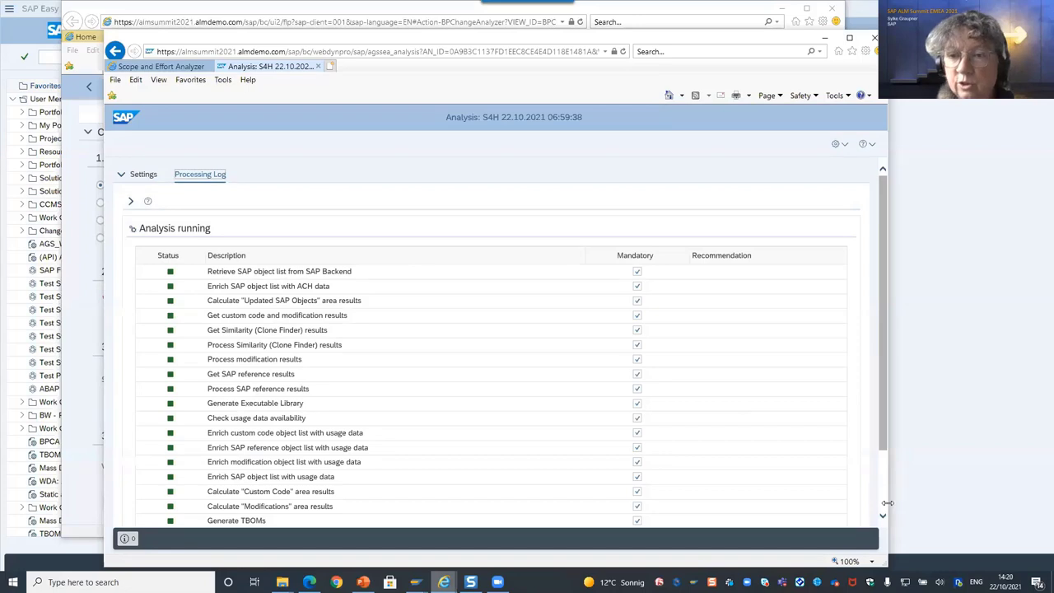
pyautogui.scroll(-2, 887, 508)
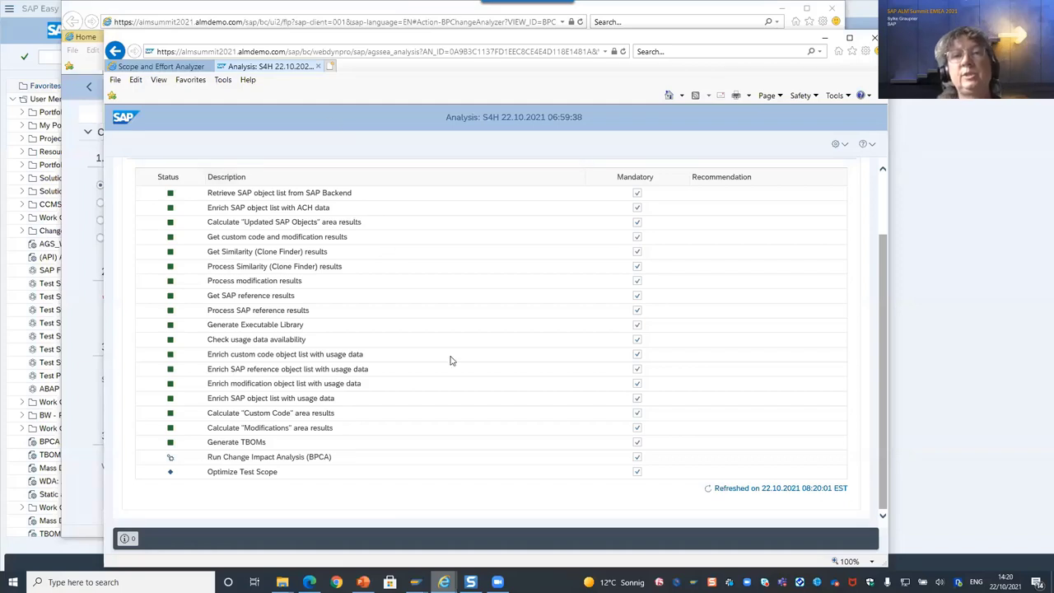
pyautogui.click(318, 67)
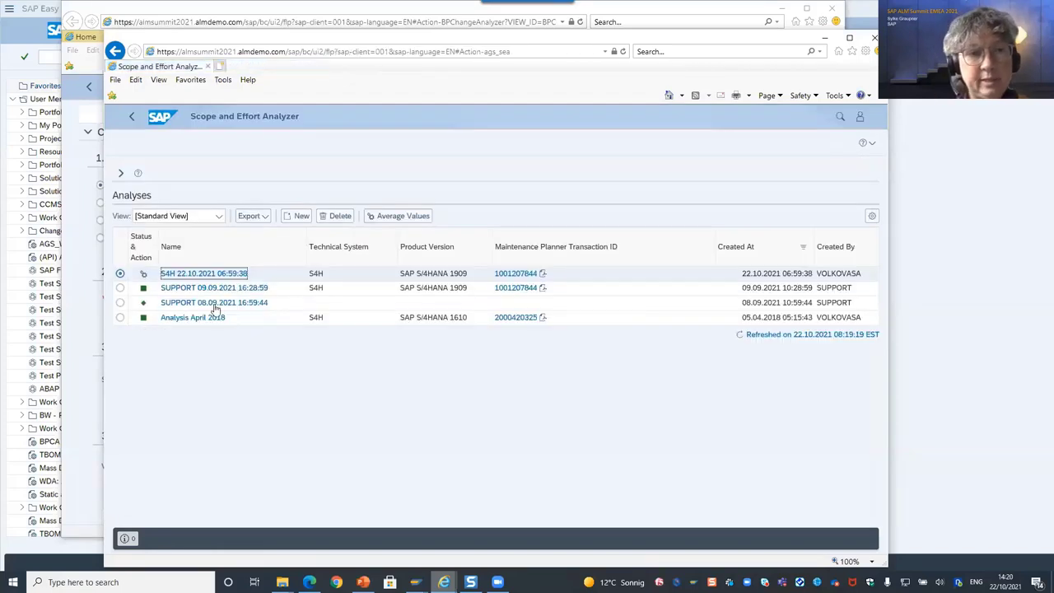
# Open the analysis SUPPORT 09.09.2021 16:28:59 and examine its Modifications / Custom Developments details through to the list of impacted modifications
pyautogui.click(120, 288)
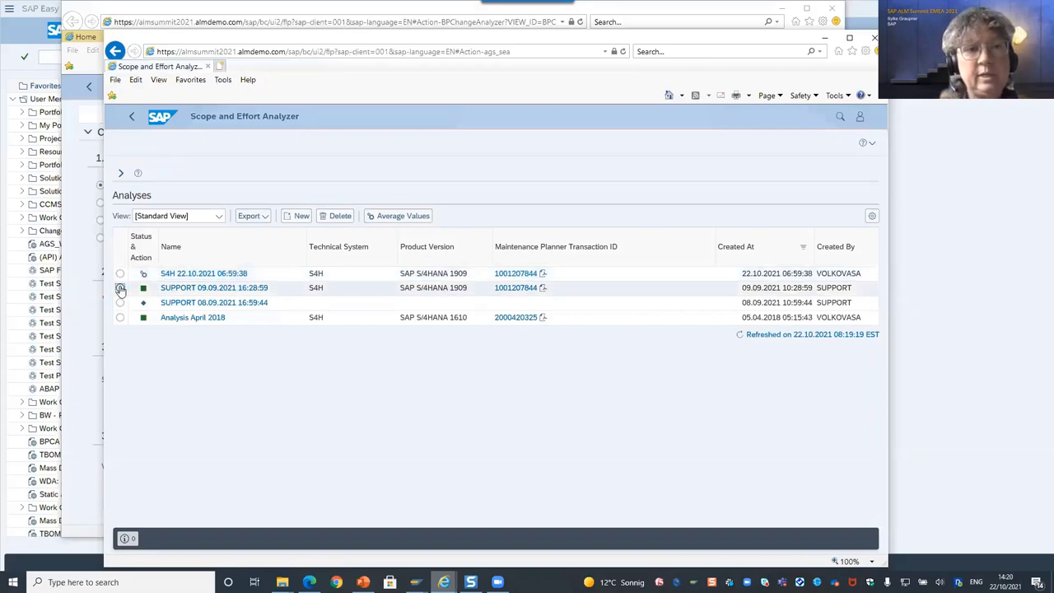
pyautogui.click(177, 288)
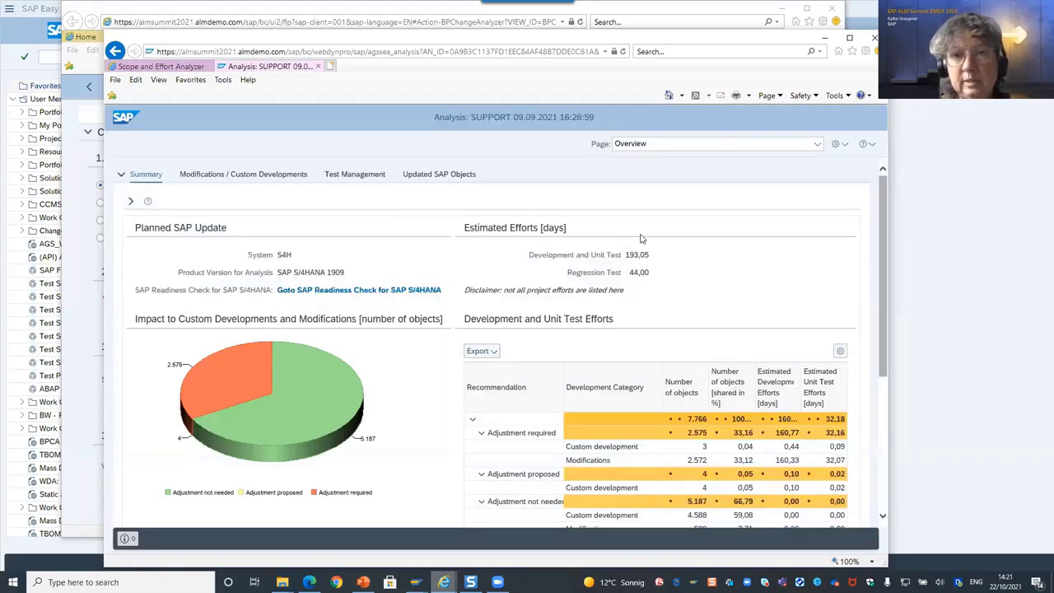
pyautogui.click(815, 147)
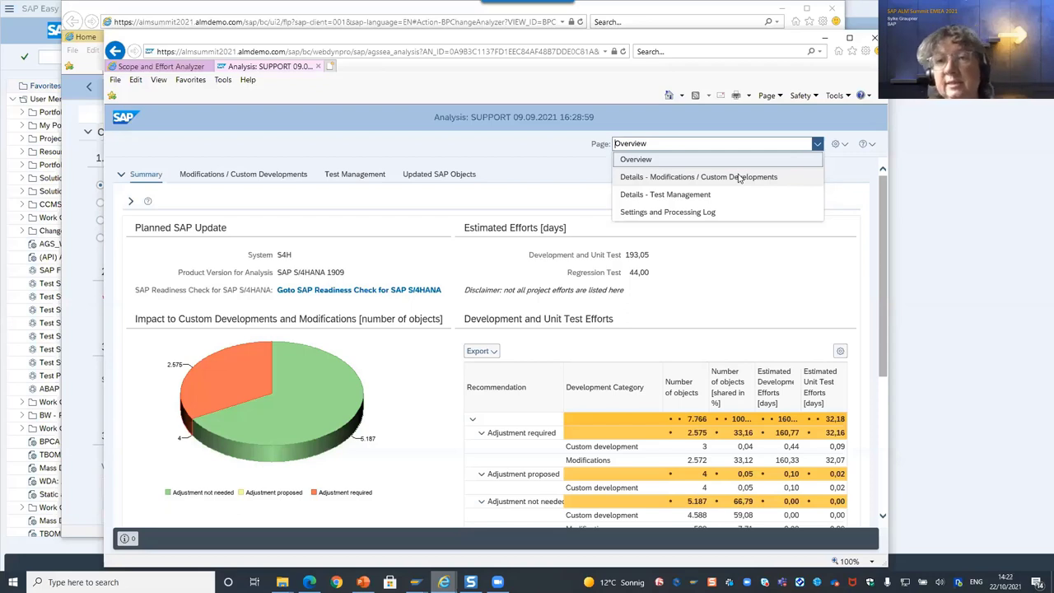
pyautogui.click(689, 178)
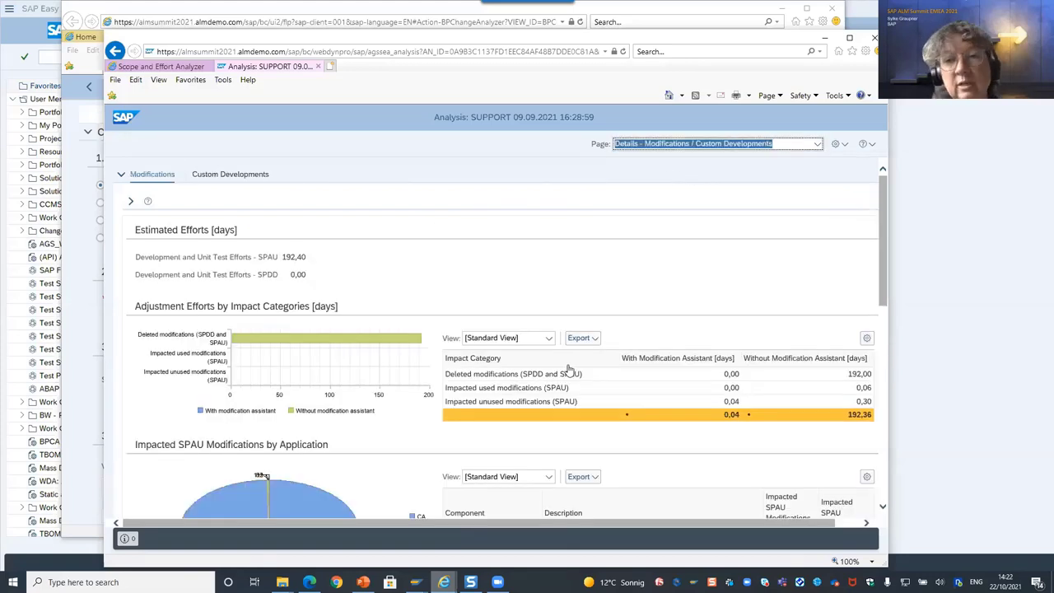
pyautogui.click(885, 476)
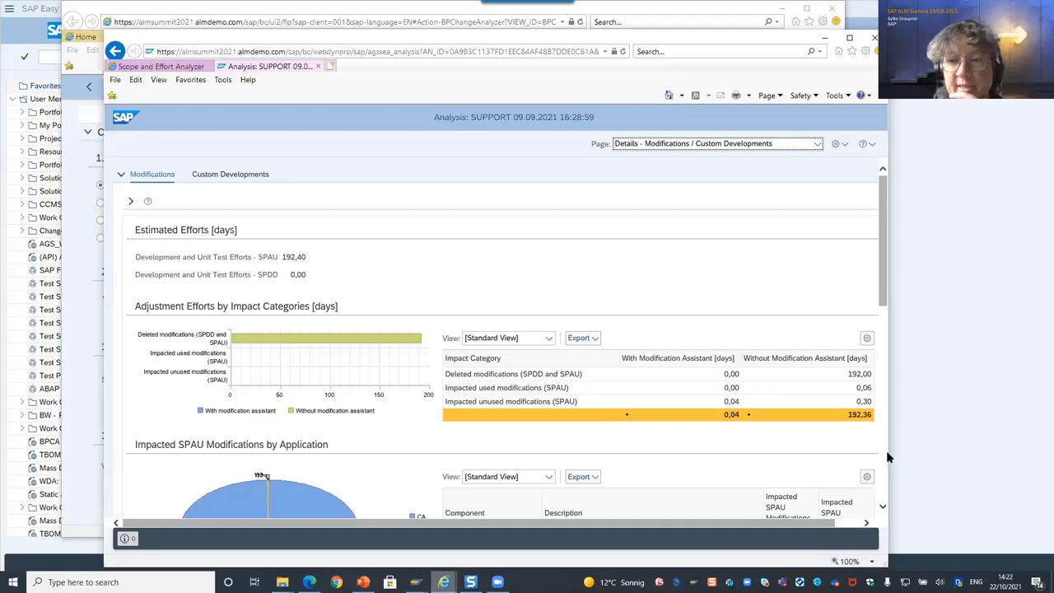
pyautogui.scroll(-3, 887, 459)
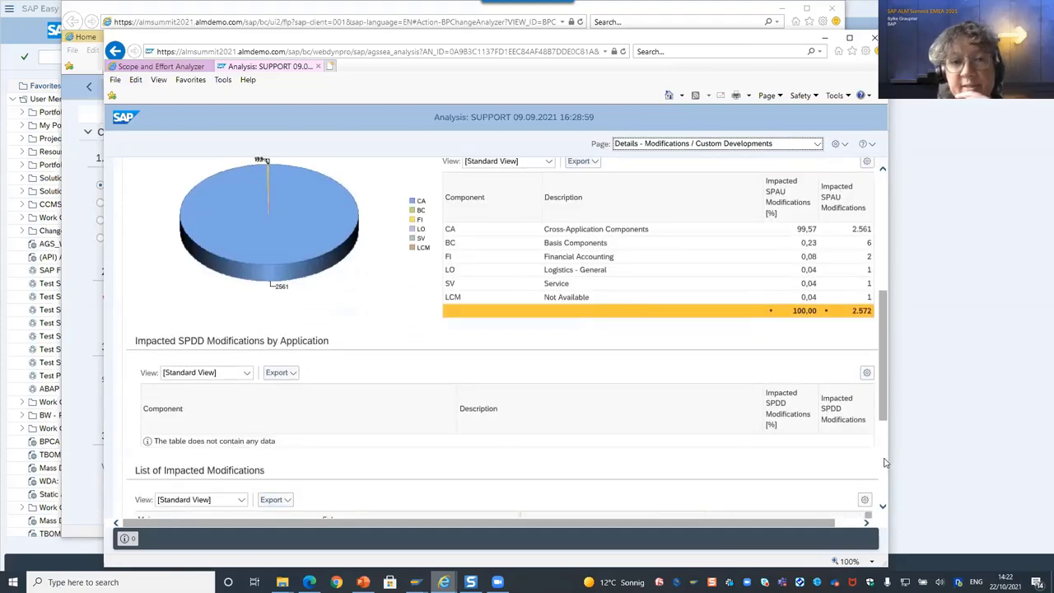
pyautogui.scroll(-2, 885, 462)
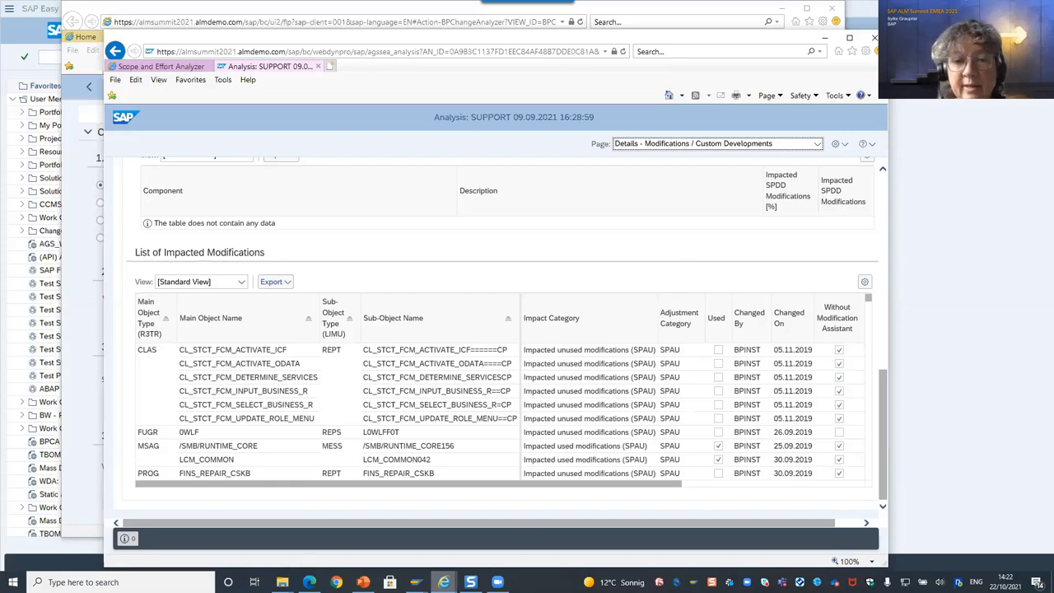
# Switch to SAP Easy Access, run transaction /ncc_apps, and open the Custom Code Remote Compare use case
pyautogui.moveTo(415, 582)
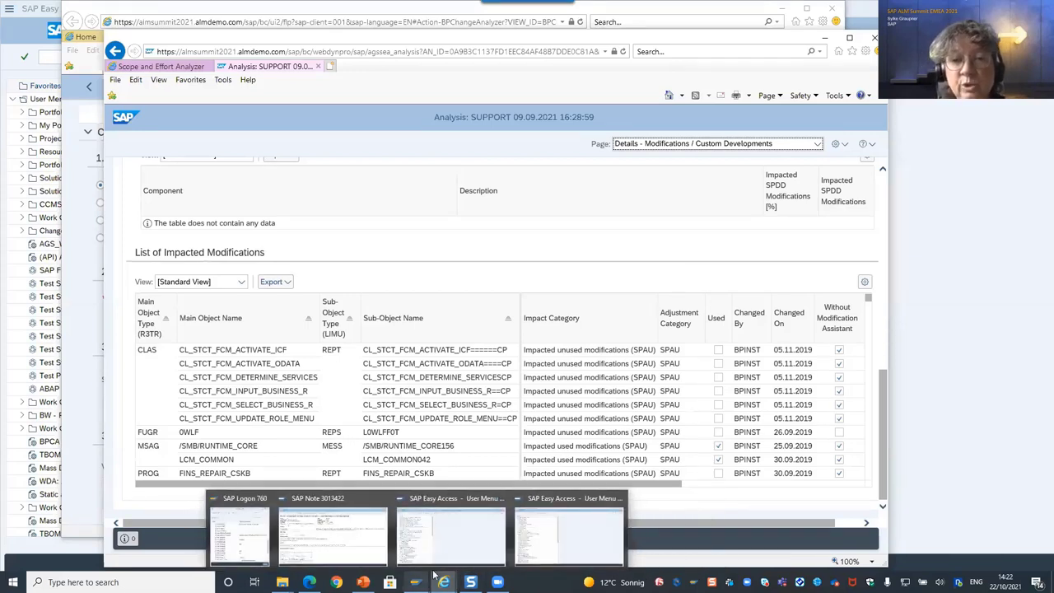
pyautogui.click(460, 541)
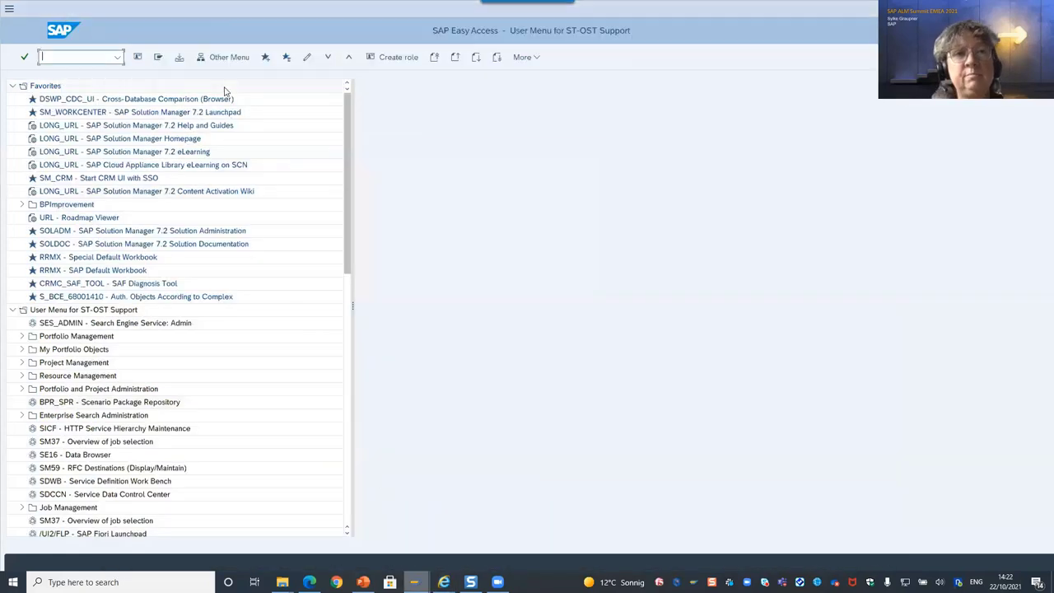
pyautogui.click(118, 57)
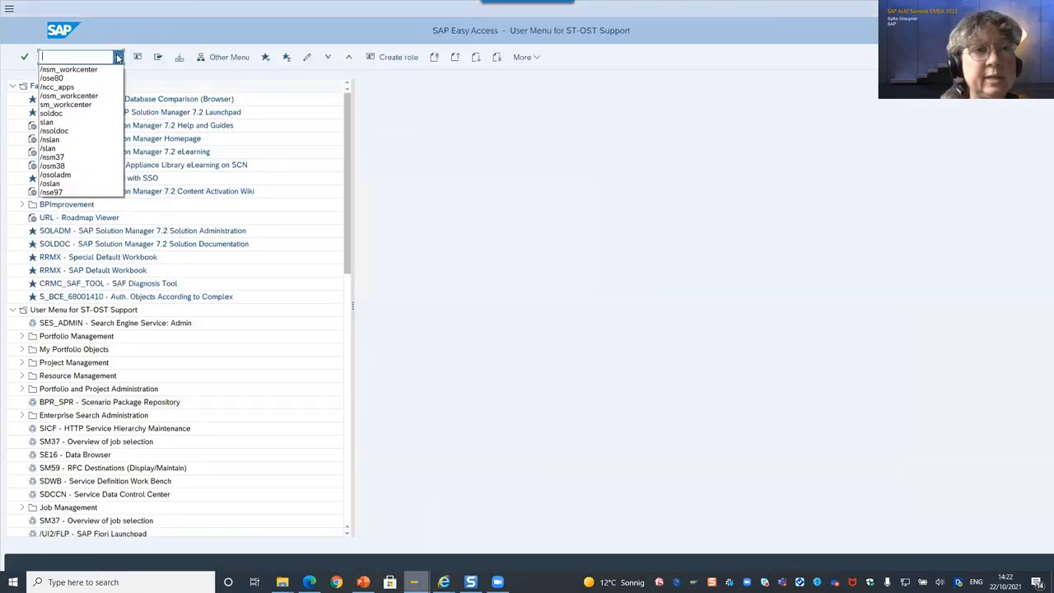
pyautogui.click(65, 88)
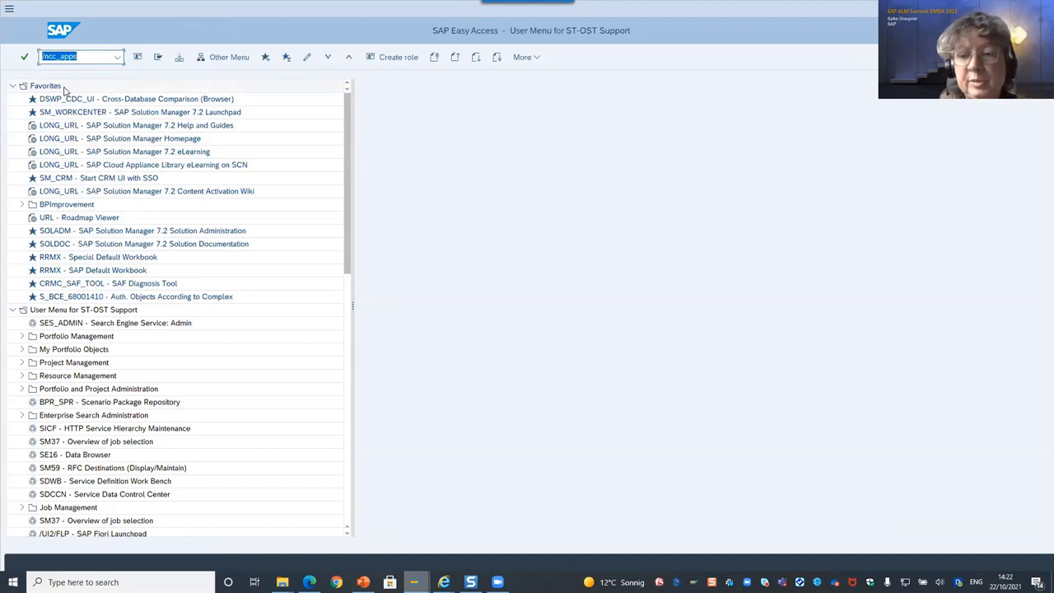
pyautogui.press('Return')
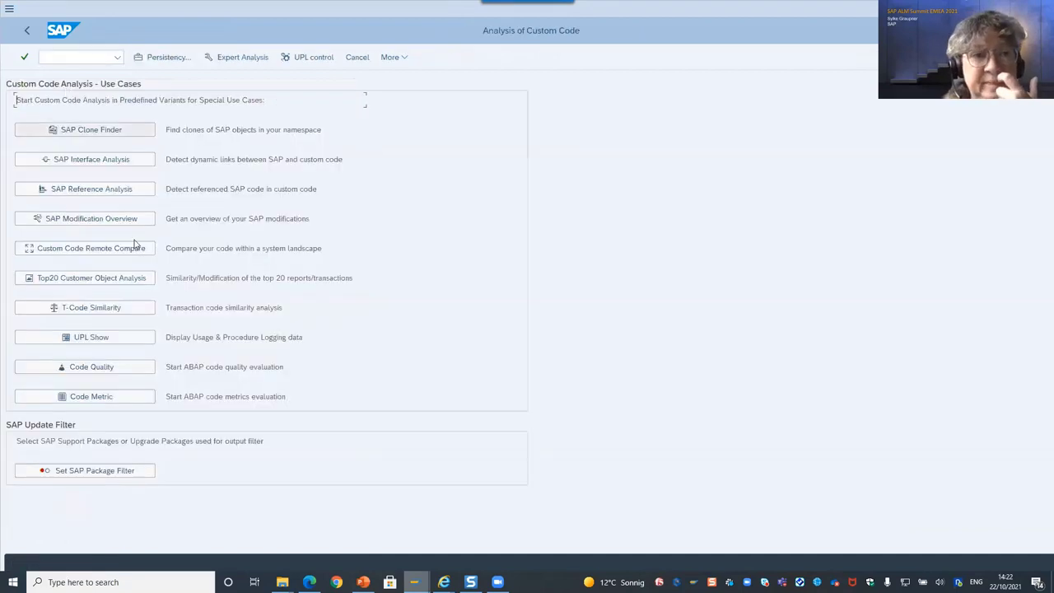
pyautogui.click(86, 248)
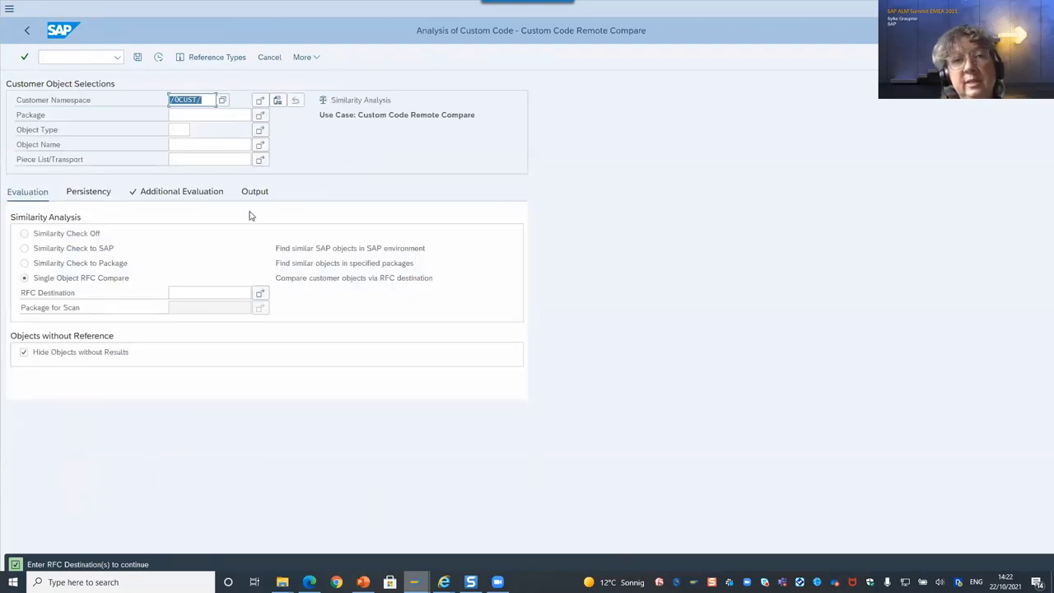
pyautogui.click(198, 291)
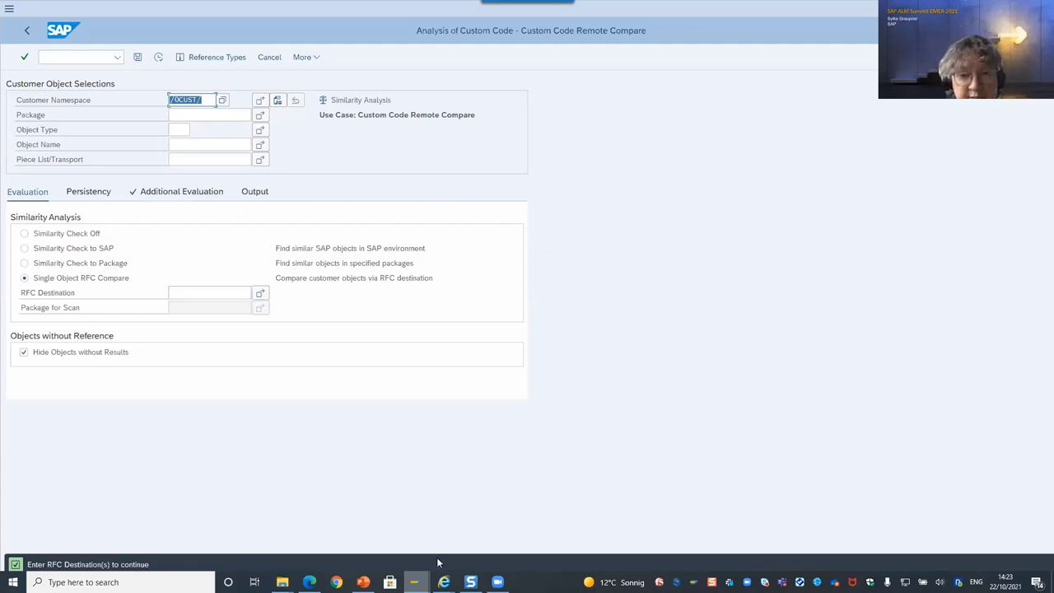
# Switch back to the SUPPORT 09.09.2021 analysis in Internet Explorer and review the result overview in its Test Management details
pyautogui.moveTo(445, 580)
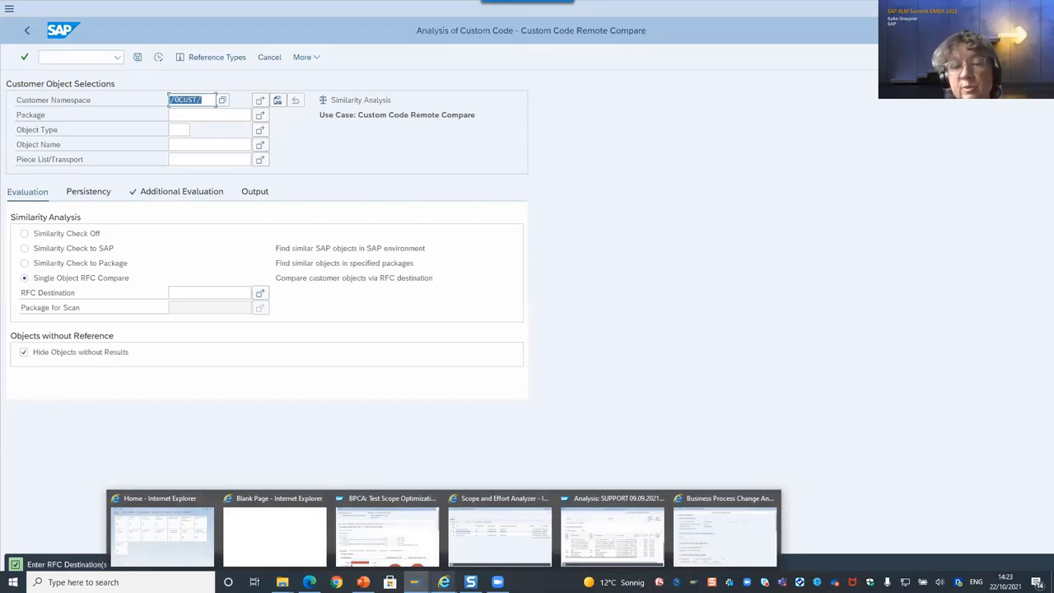
pyautogui.click(626, 545)
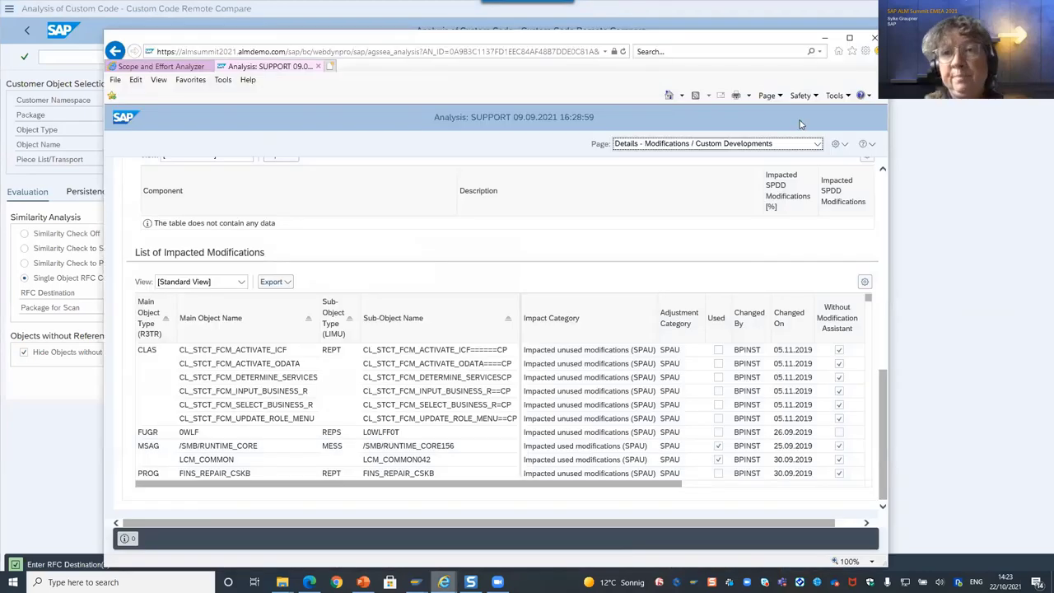
pyautogui.click(818, 145)
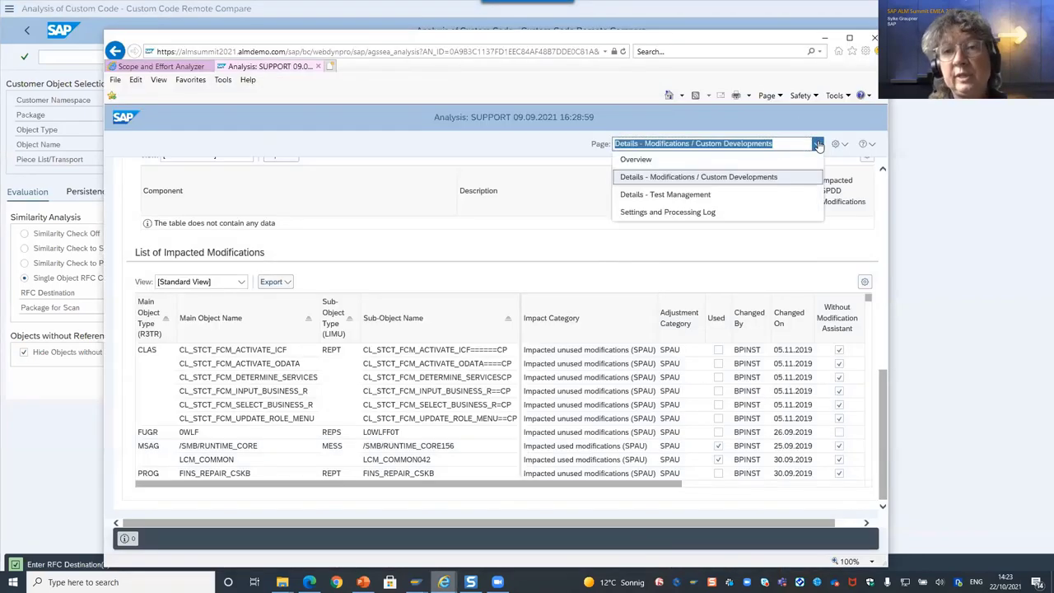
pyautogui.click(654, 195)
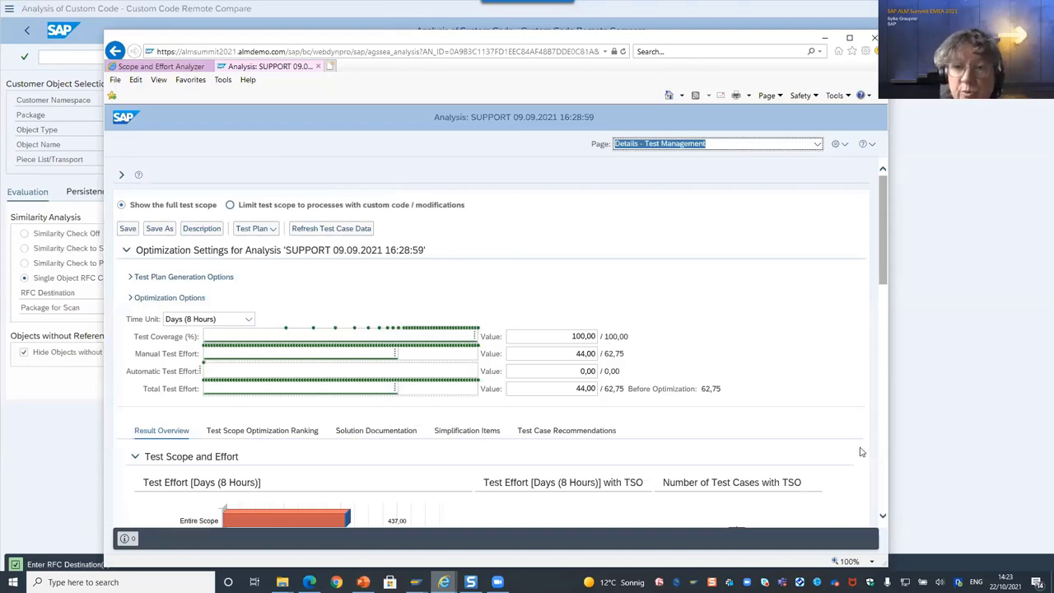
pyautogui.click(878, 490)
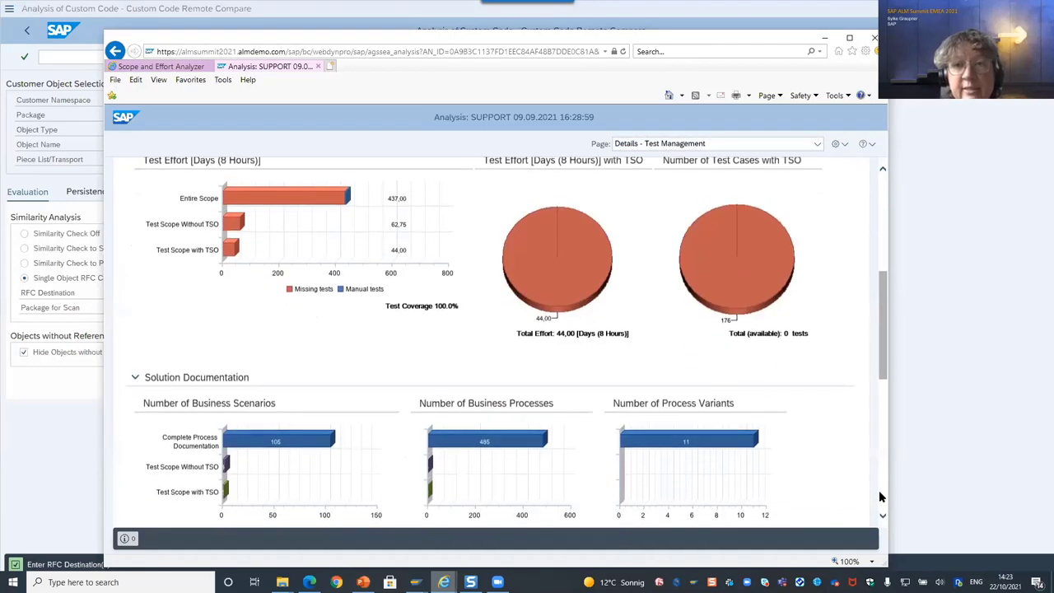
pyautogui.click(882, 188)
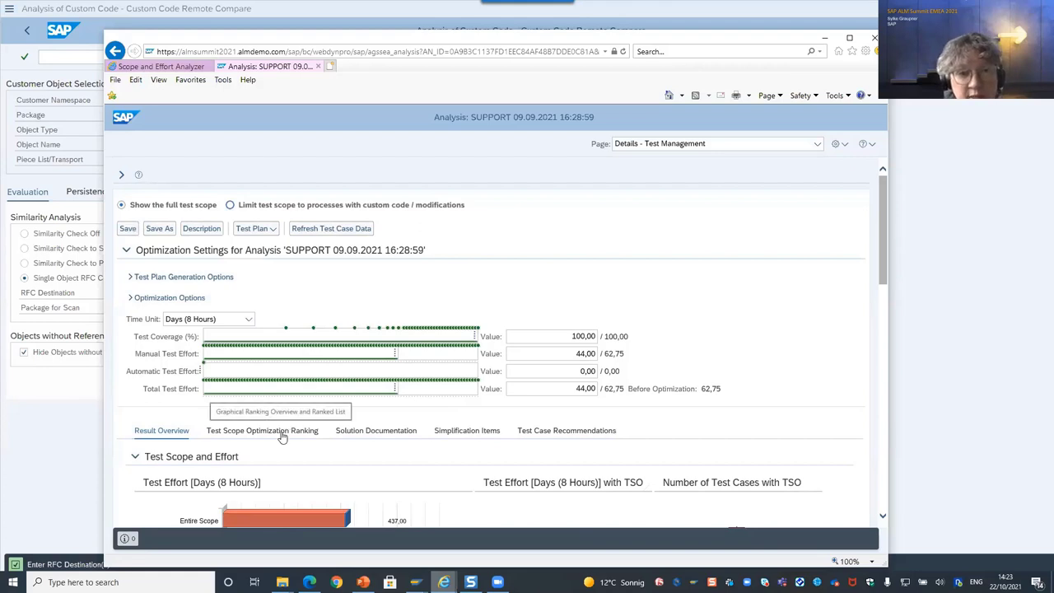
# Examine the list of simplification items with their impact notes and referred objects in the test management details
pyautogui.click(459, 434)
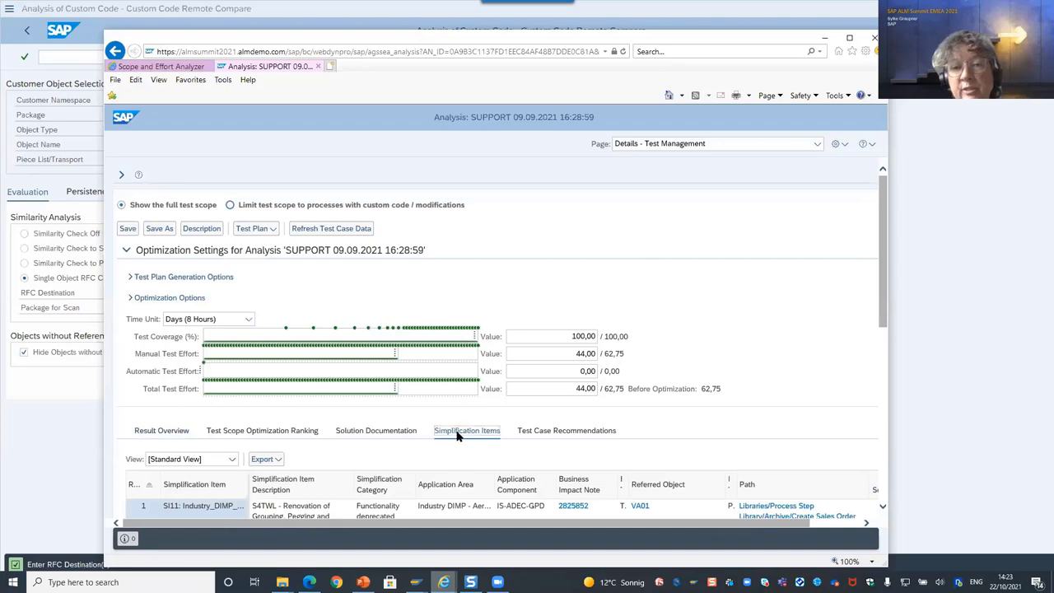
pyautogui.click(885, 470)
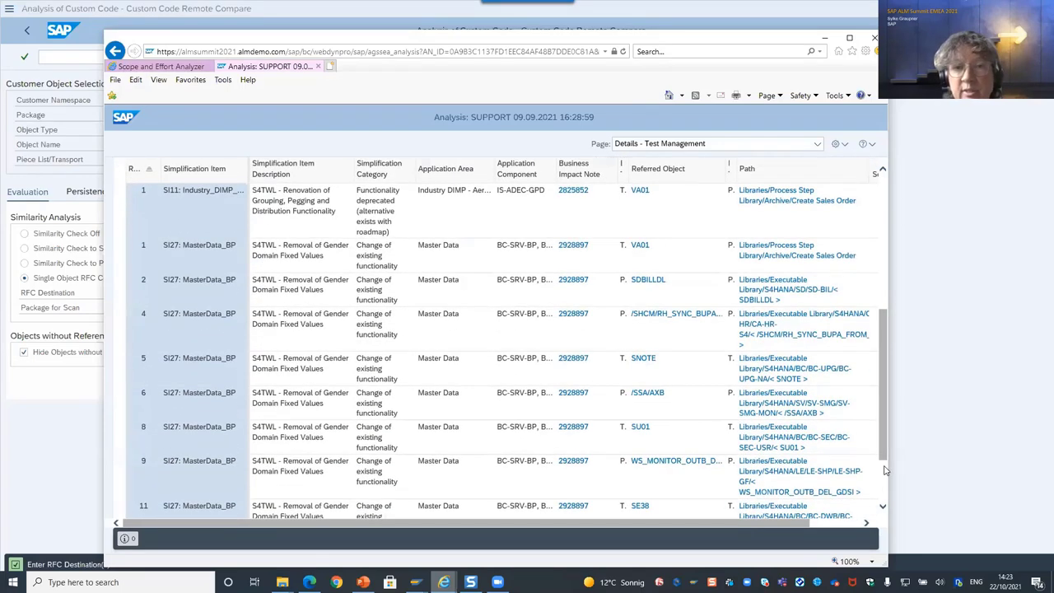
pyautogui.click(883, 200)
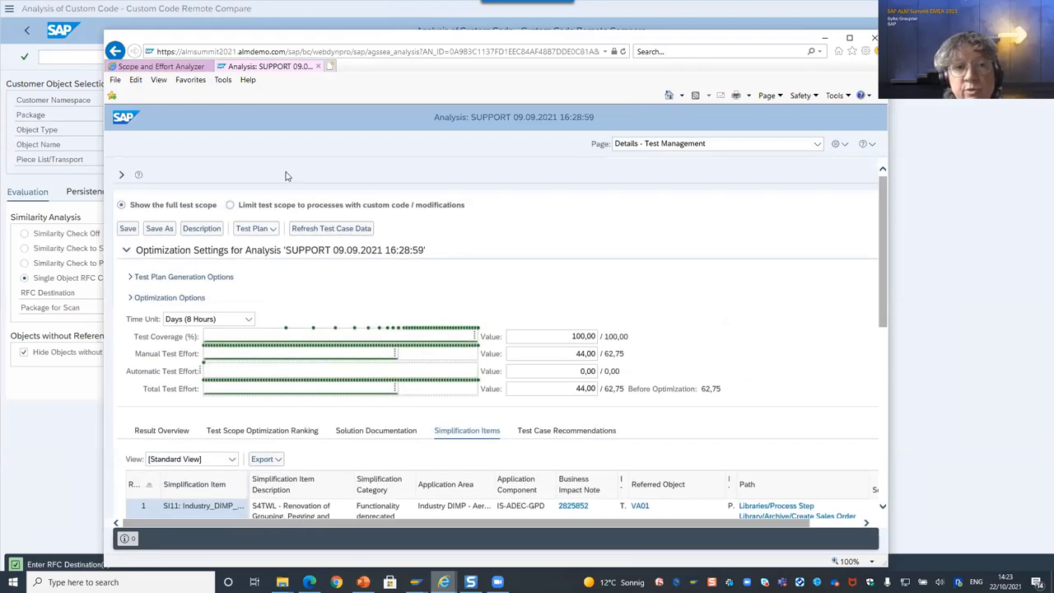
# Show the Test Scope Optimization Ranking graph and set the ranked nodes granularity to 1
pyautogui.click(276, 438)
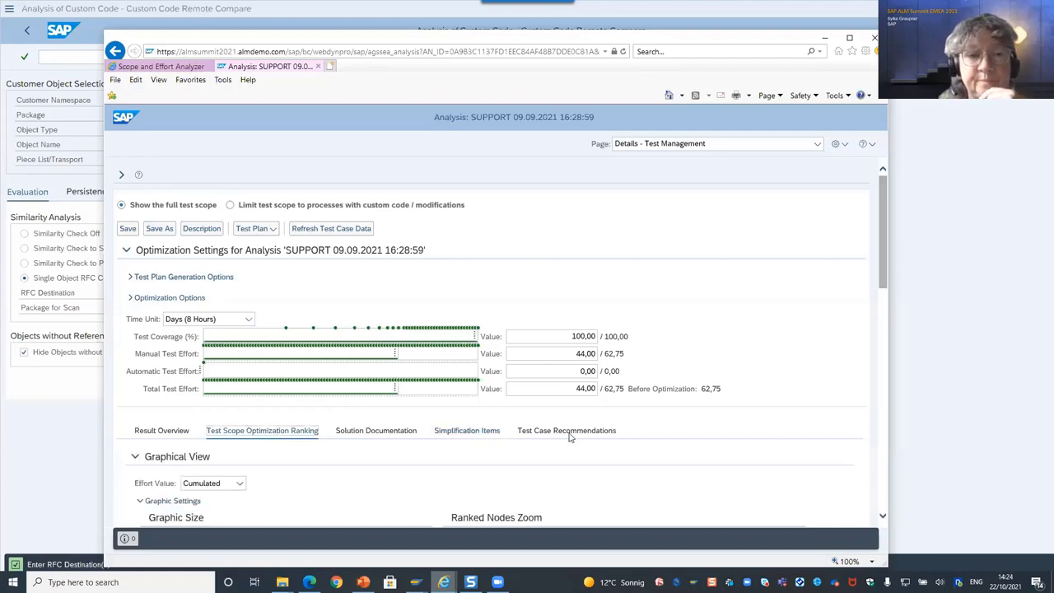
pyautogui.scroll(-3, 883, 476)
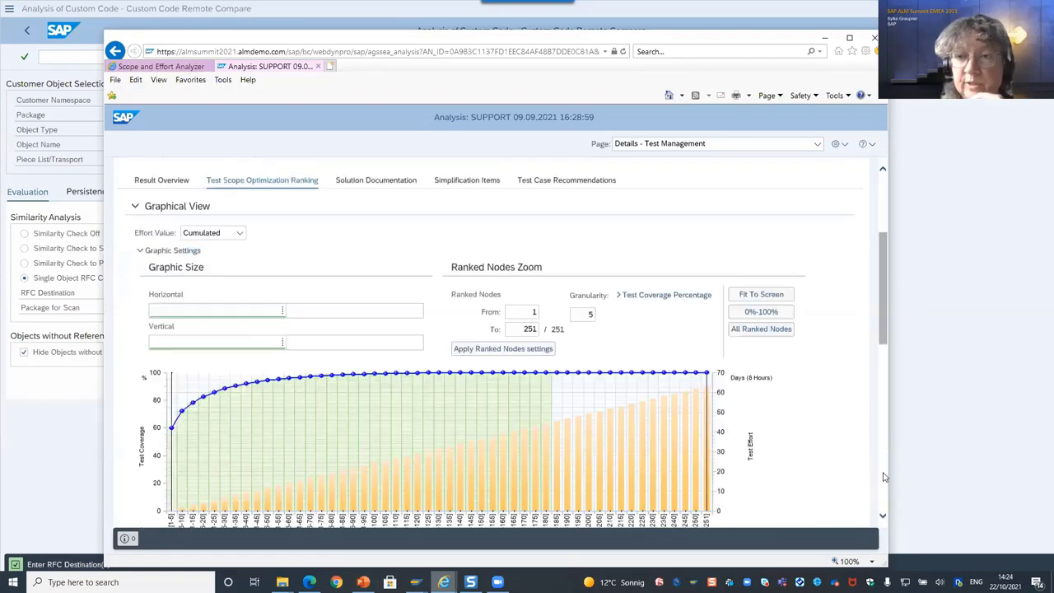
pyautogui.scroll(-1, 884, 476)
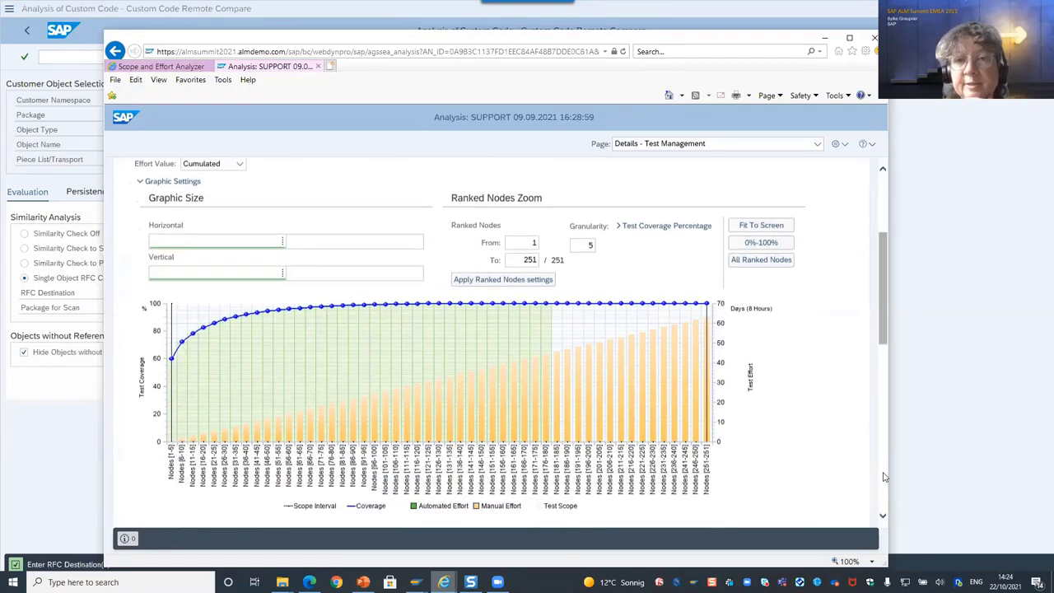
pyautogui.click(586, 242)
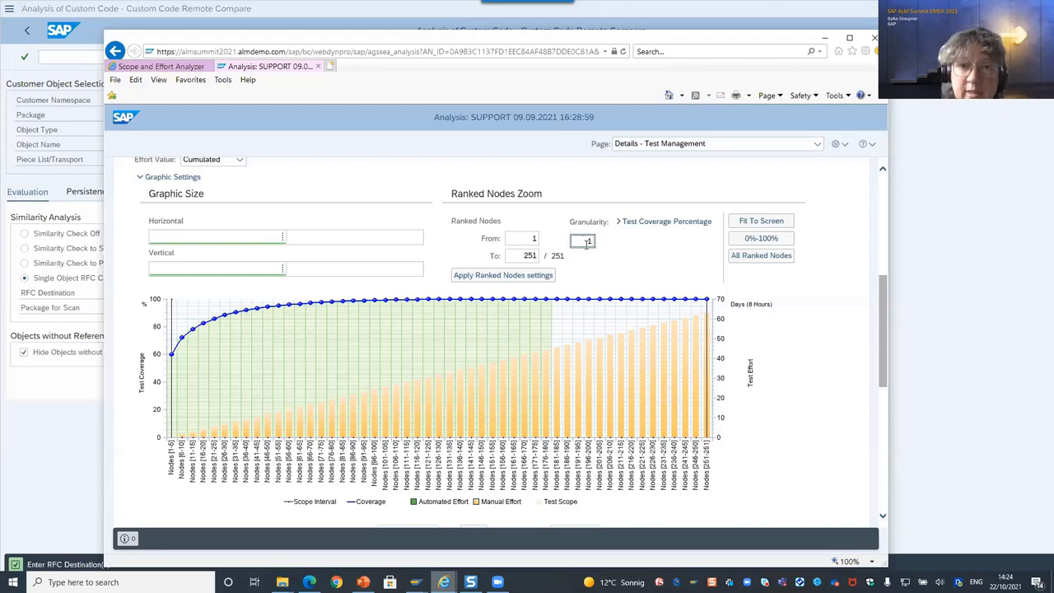
pyautogui.write('1')
pyautogui.press('Return')
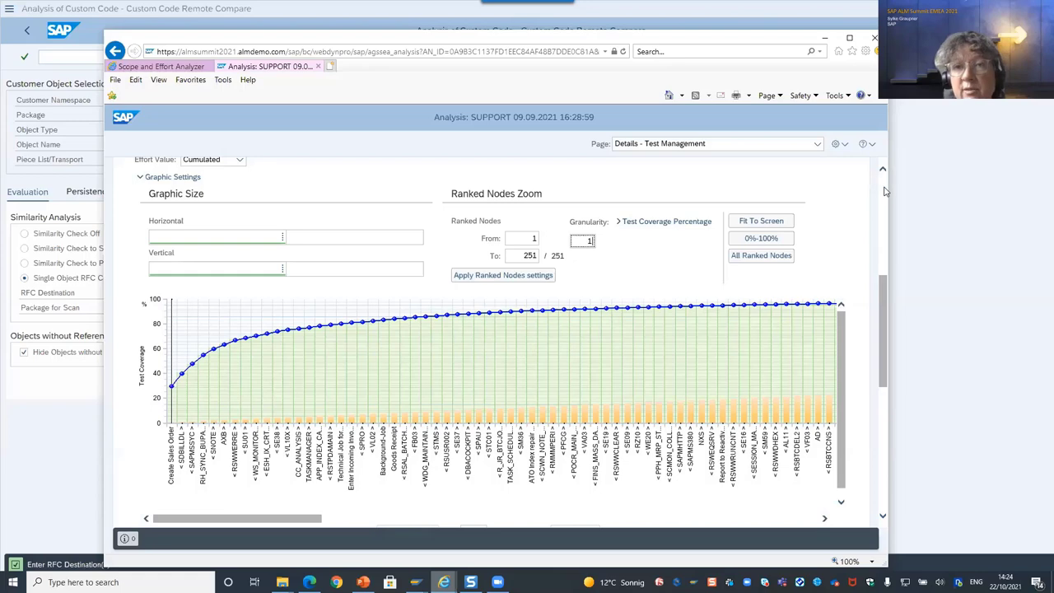
# Set the test coverage in the optimization settings to 90% and check the reduced scope in the ranking graph
pyautogui.scroll(5, 569, 335)
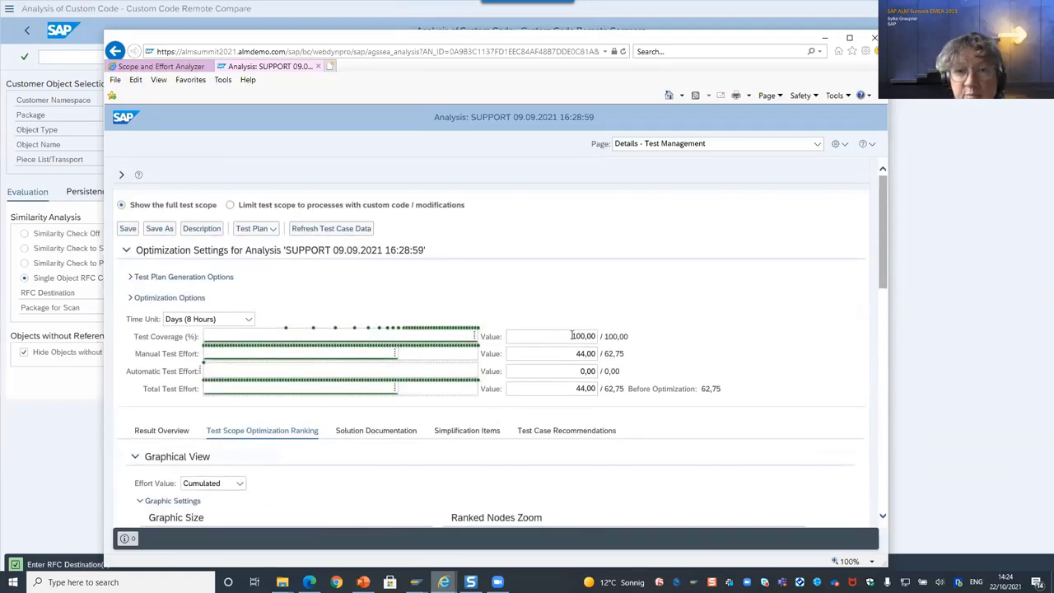
pyautogui.click(571, 335)
pyautogui.press('BackSpace')
pyautogui.press('BackSpace')
pyautogui.press('BackSpace')
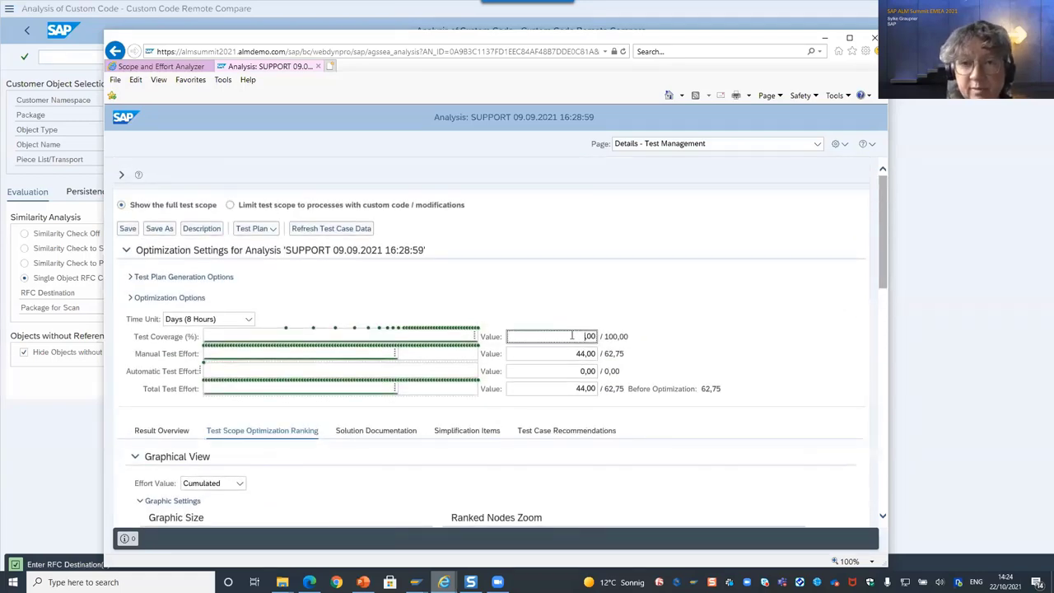
pyautogui.write('90,')
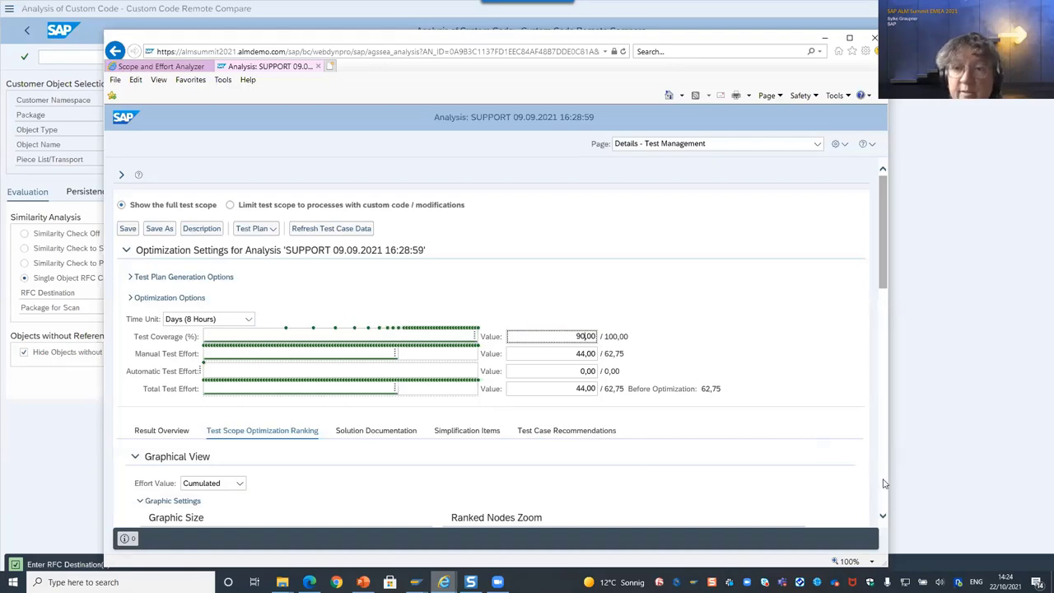
pyautogui.press('Return')
pyautogui.scroll(-4, 884, 483)
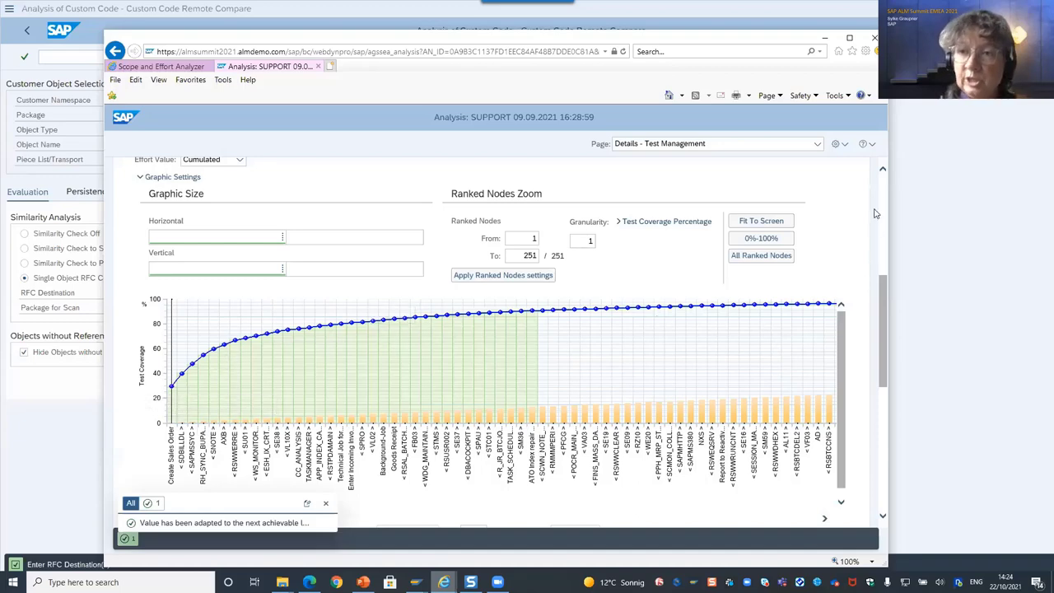
# Restrict the test scope optimization to only simplification item relevant objects, and apply and save the optimization options
pyautogui.scroll(5, 478, 418)
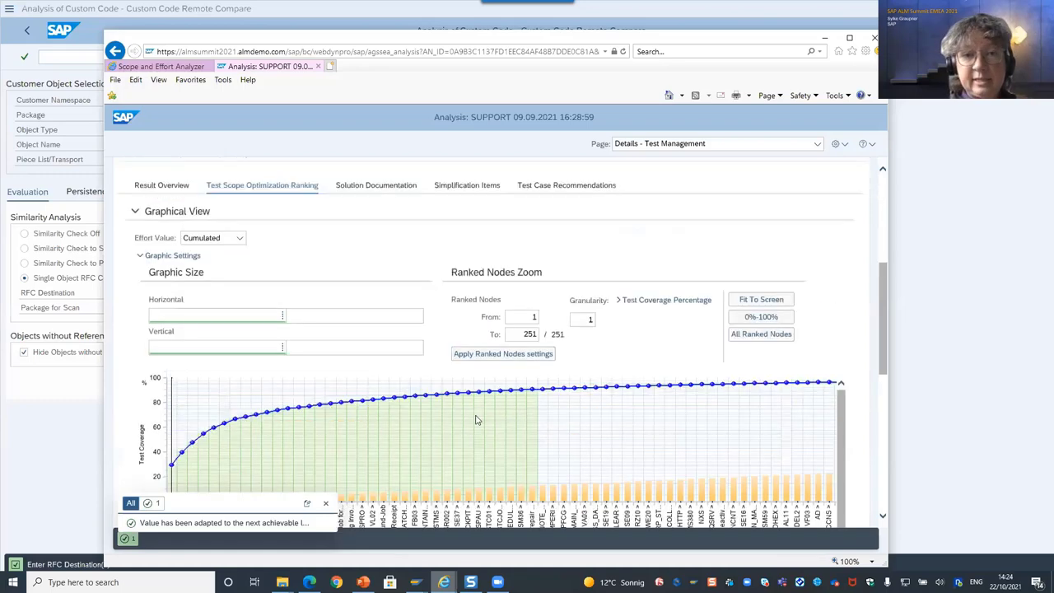
pyautogui.scroll(1, 367, 436)
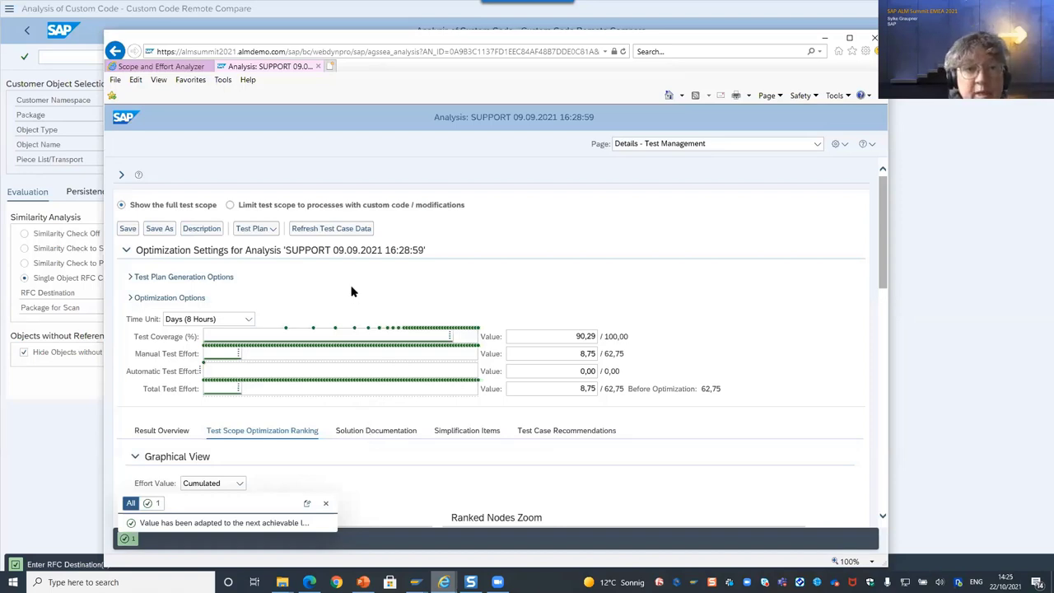
pyautogui.click(129, 301)
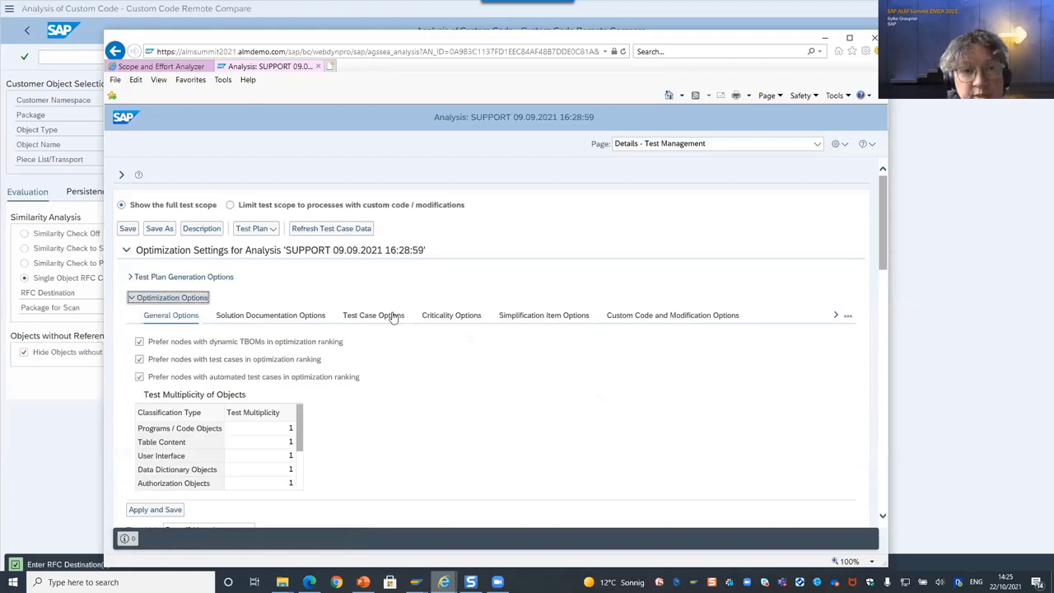
pyautogui.click(532, 319)
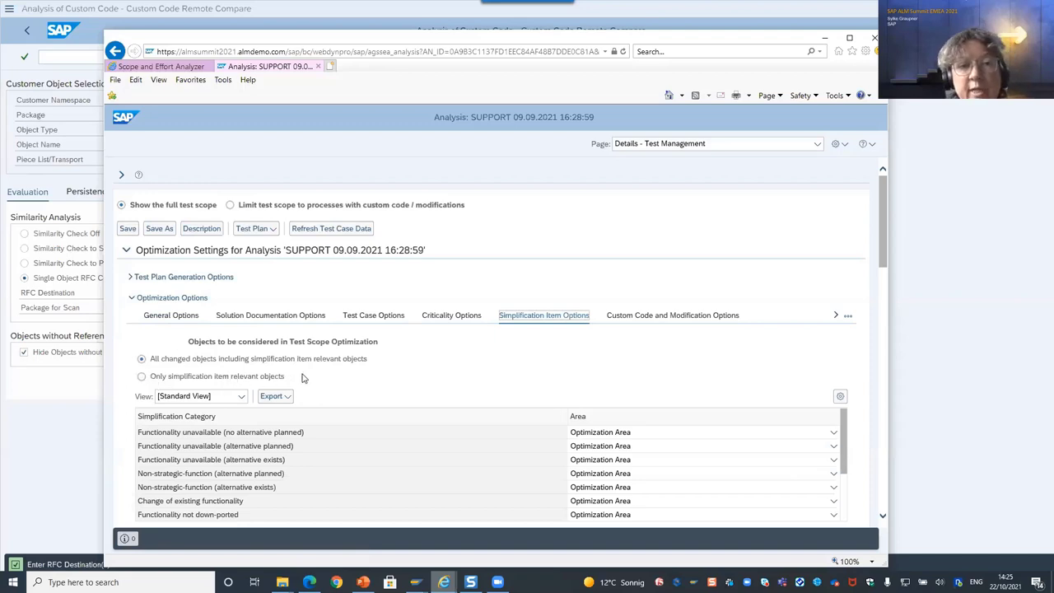
pyautogui.click(142, 377)
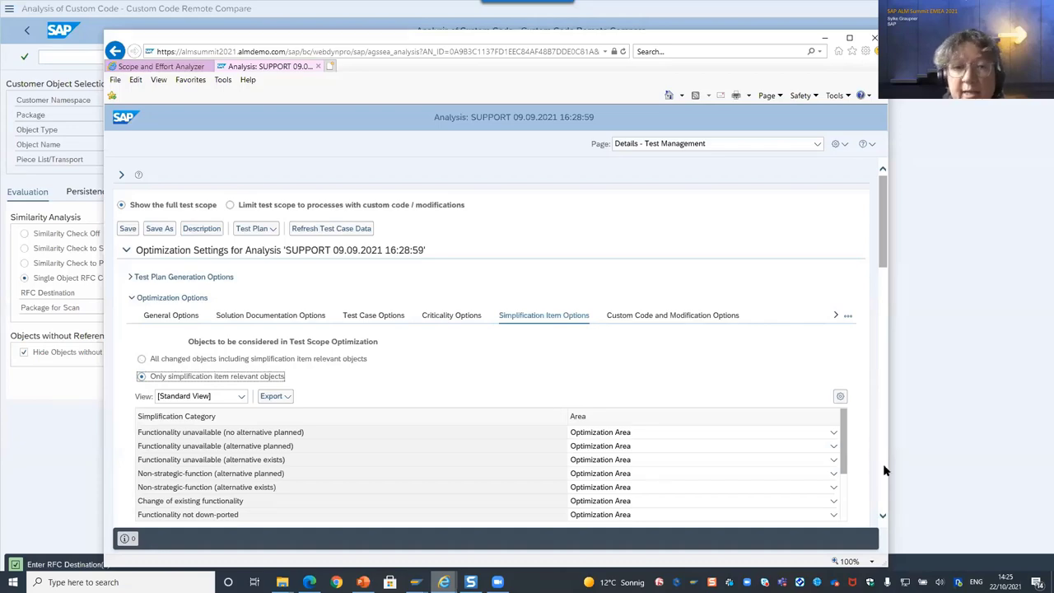
pyautogui.scroll(-5, 882, 470)
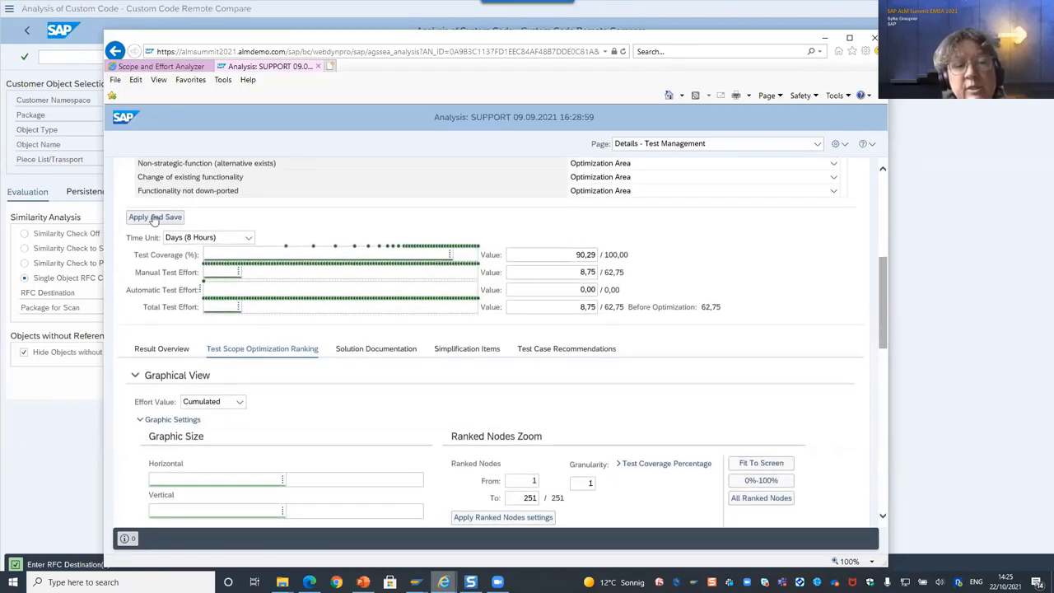
pyautogui.click(154, 218)
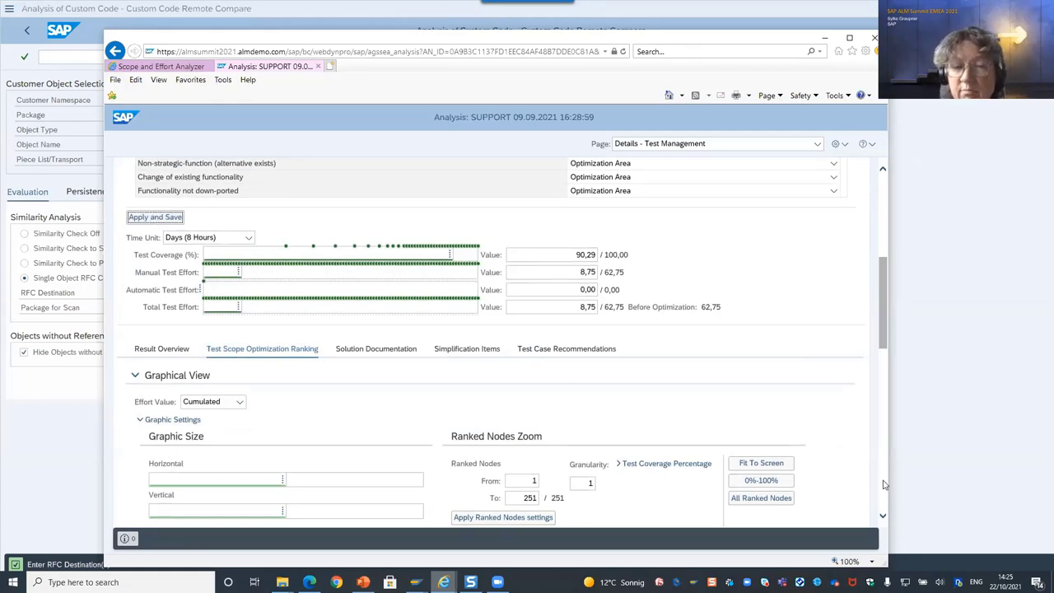
# Examine the recalculated test coverage, effort values and ranking graph for the simplification item relevant objects
pyautogui.scroll(-5, 524, 332)
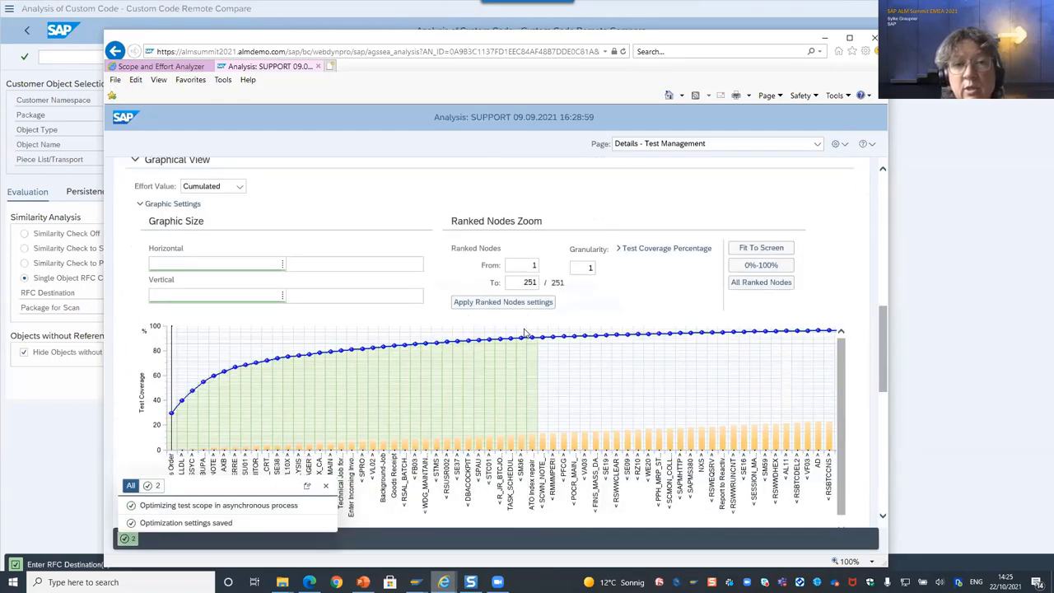
pyautogui.scroll(-1, 527, 370)
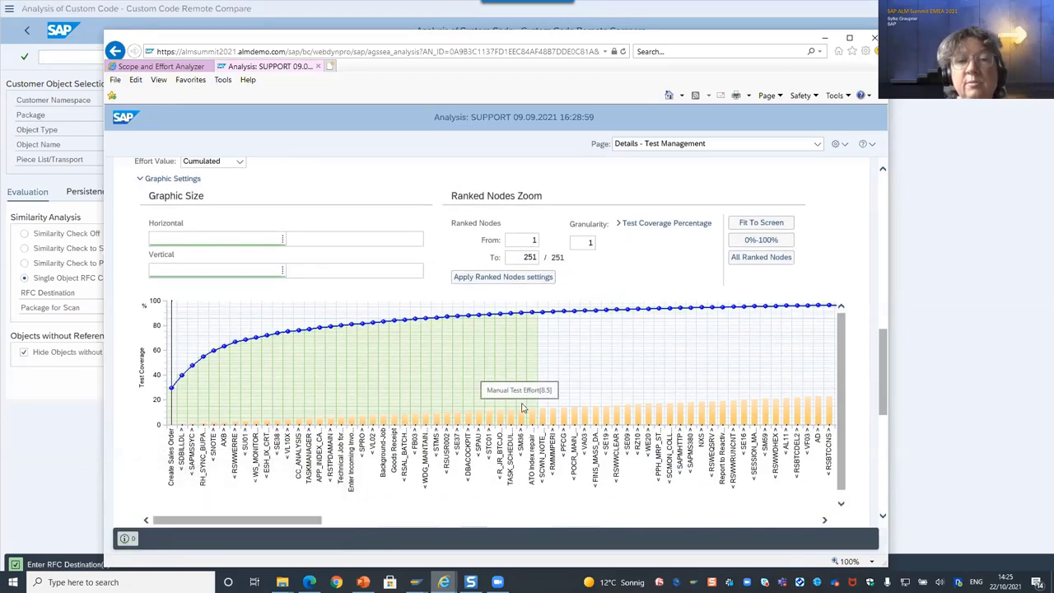
pyautogui.scroll(-1, 262, 418)
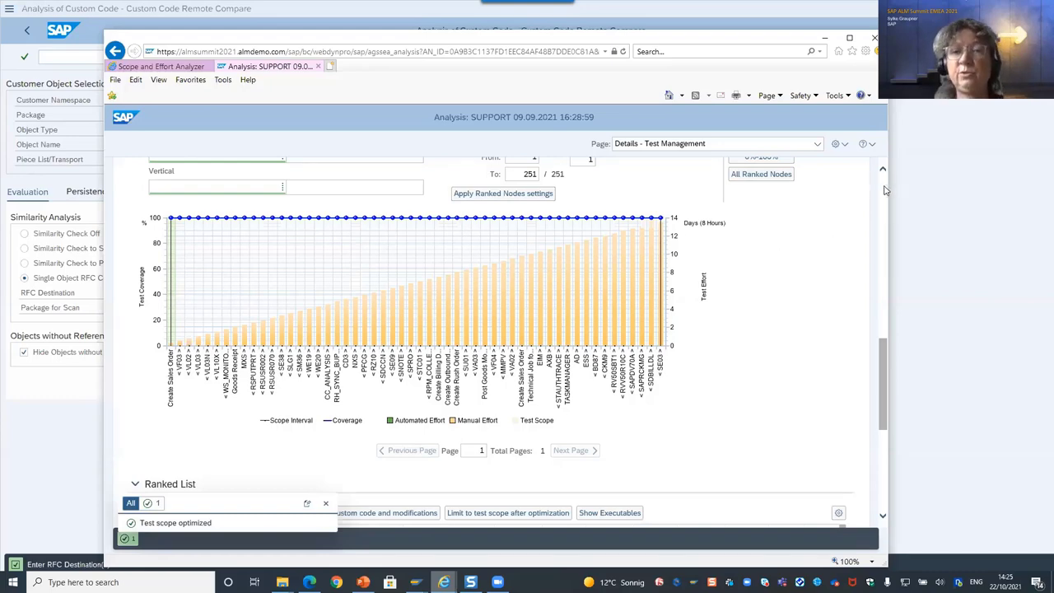
pyautogui.scroll(3, 886, 189)
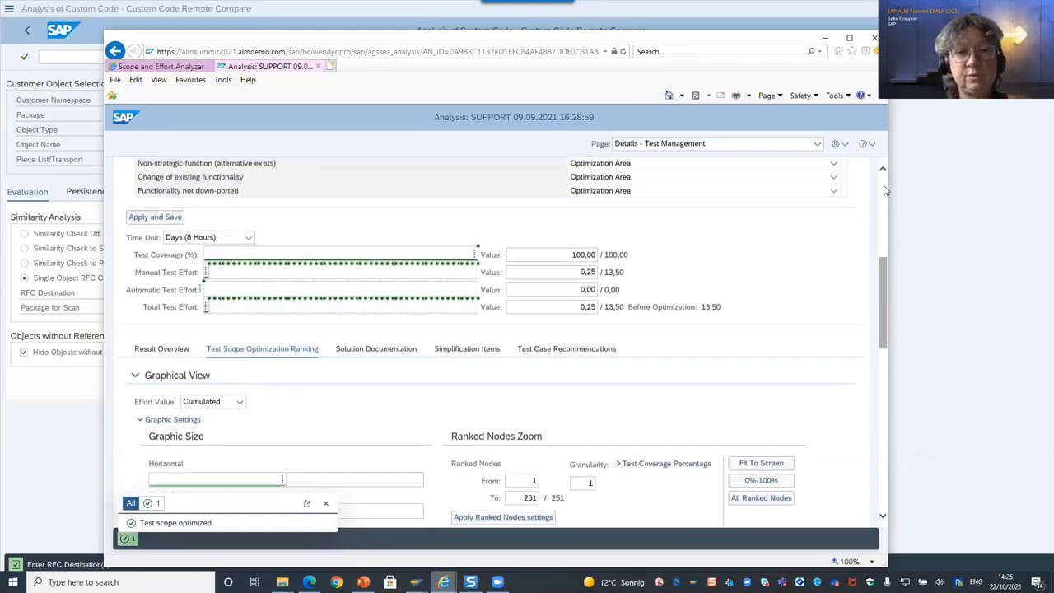
pyautogui.scroll(3, 886, 189)
pyautogui.scroll(1, 886, 190)
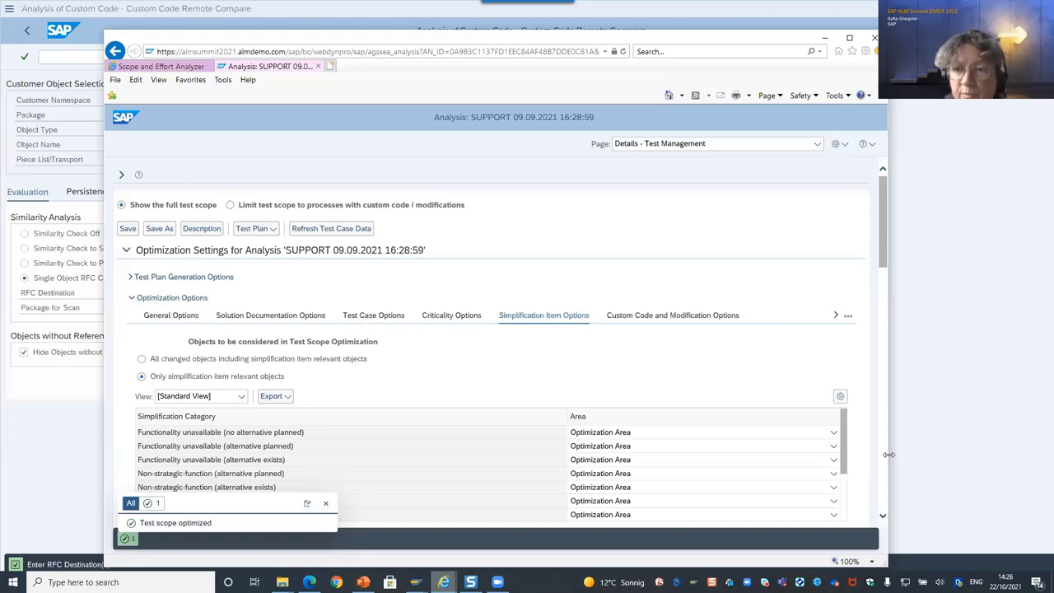
pyautogui.scroll(-5, 885, 467)
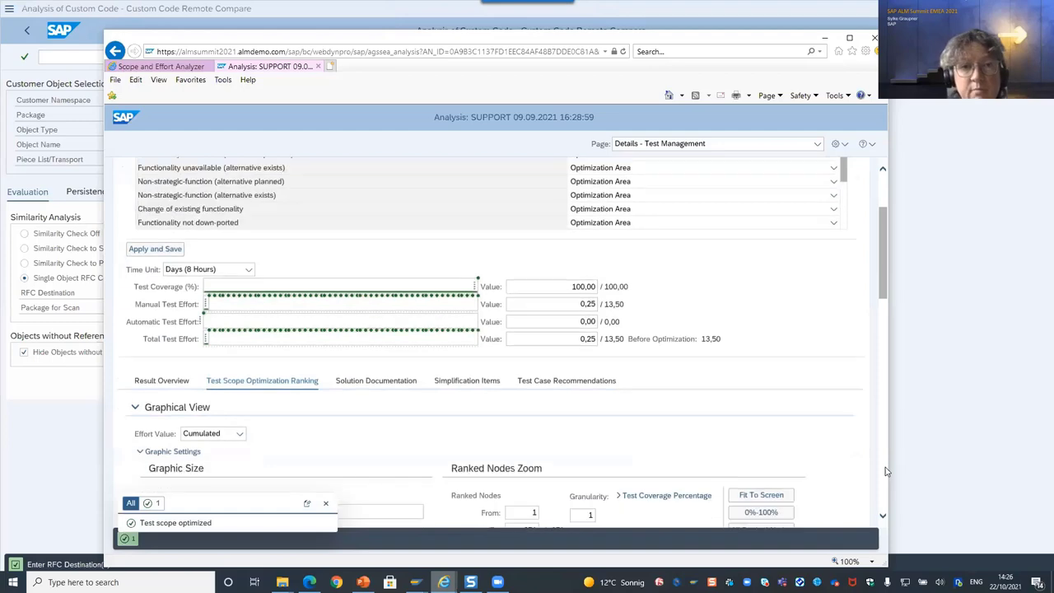
pyautogui.scroll(-2, 161, 417)
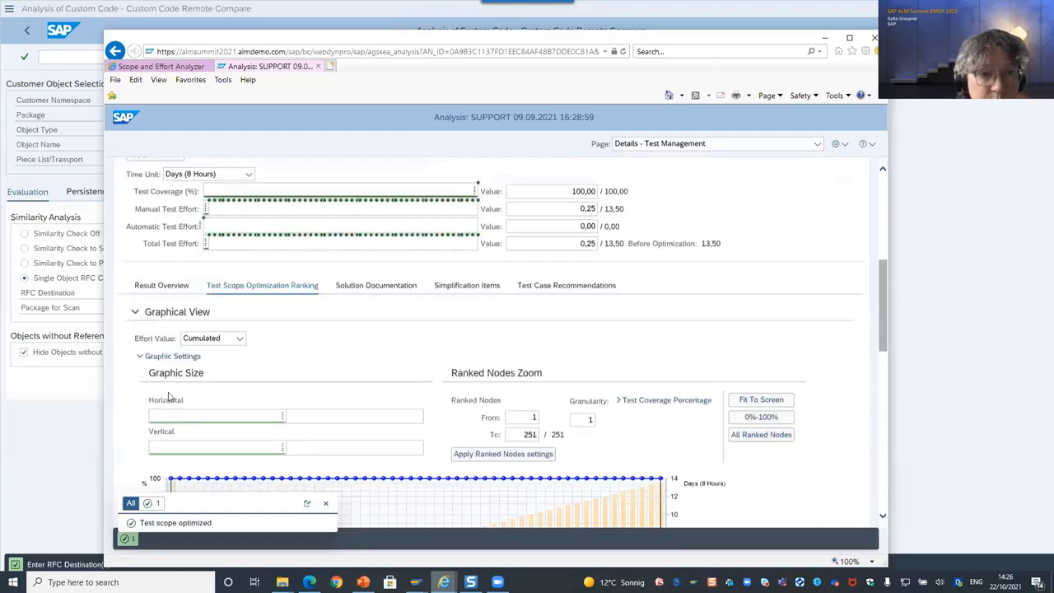
pyautogui.scroll(-2, 168, 397)
pyautogui.scroll(-4, 169, 398)
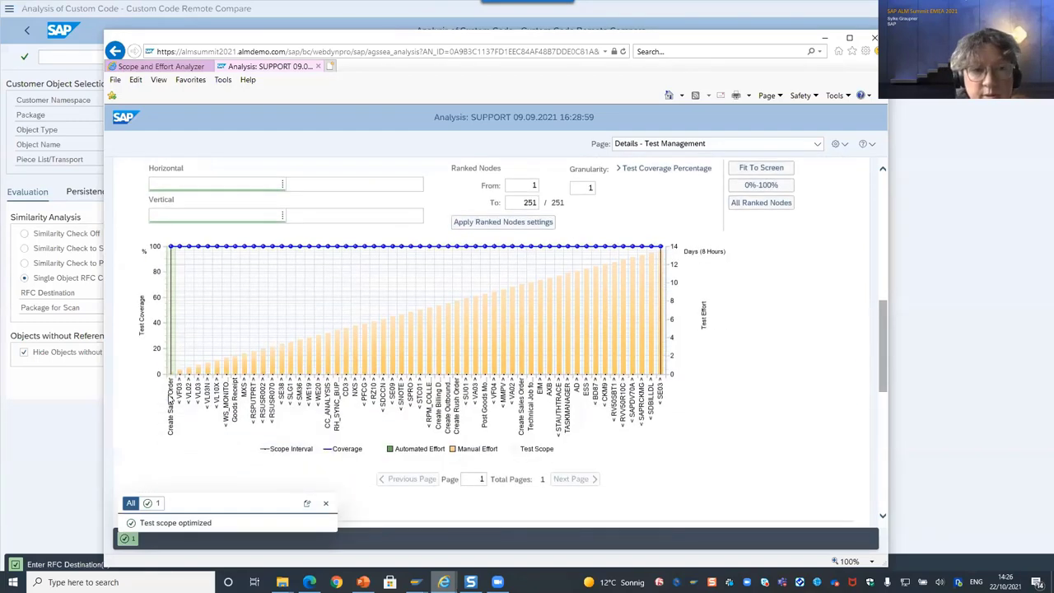
pyautogui.scroll(-1, 170, 397)
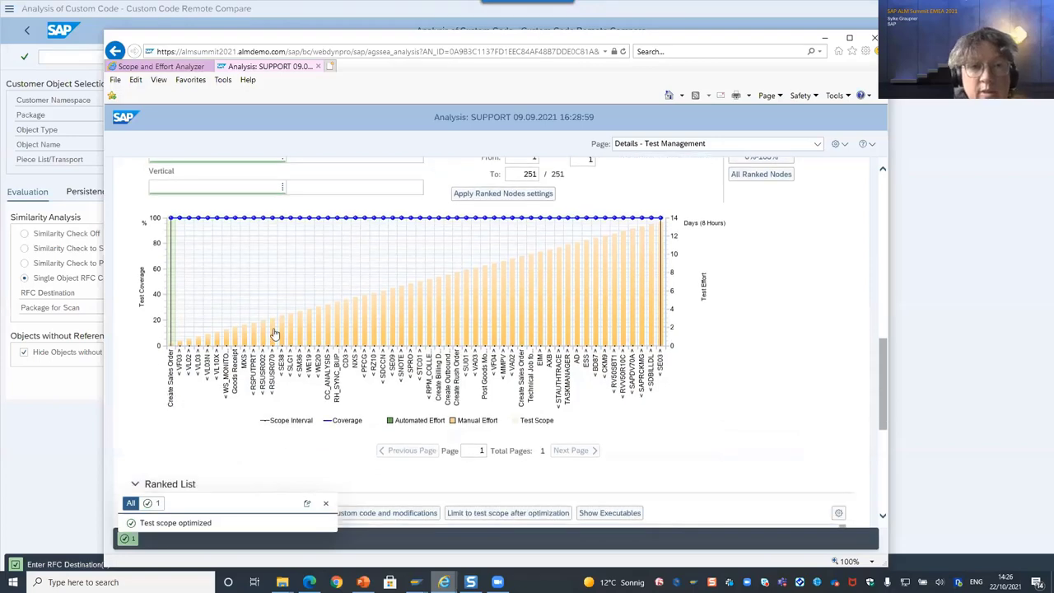
# Review the Create Sales Order executables and test cases in the Solution Documentation business process hierarchy
pyautogui.scroll(-10, 289, 308)
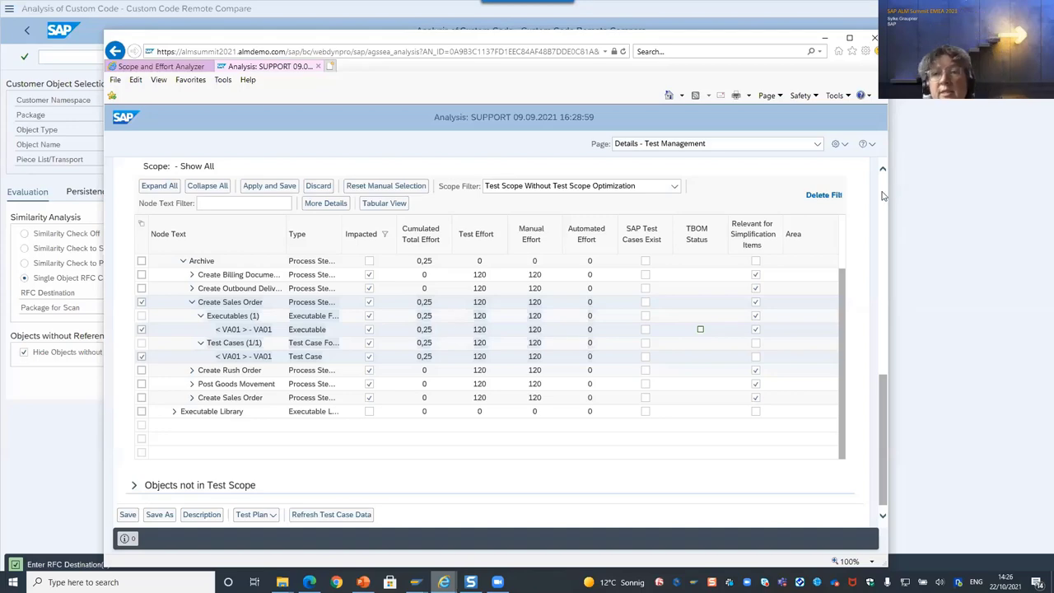
pyautogui.scroll(4, 883, 196)
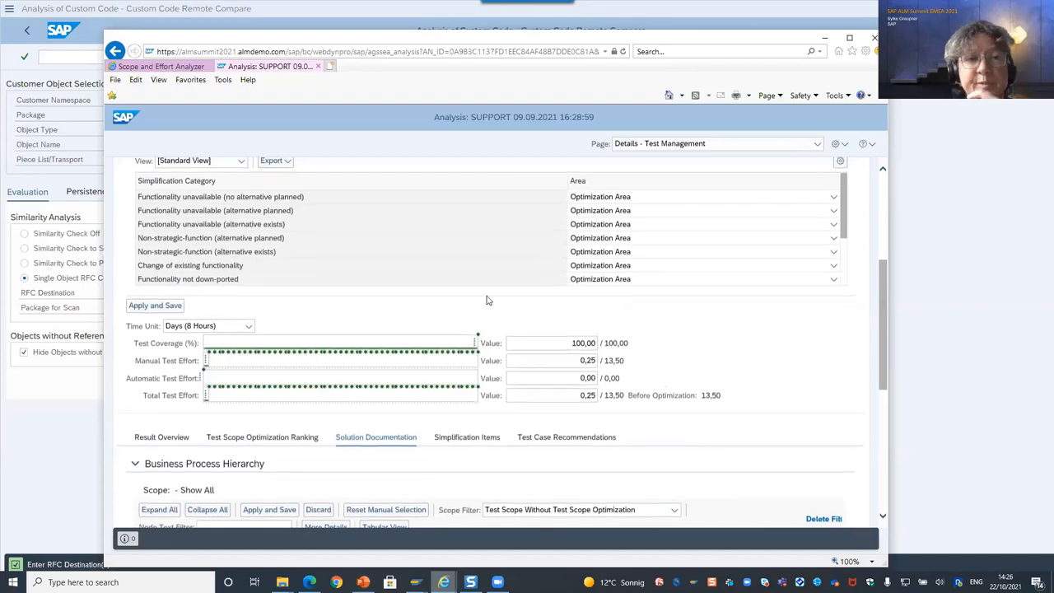
pyautogui.scroll(1, 485, 300)
pyautogui.scroll(3, 485, 300)
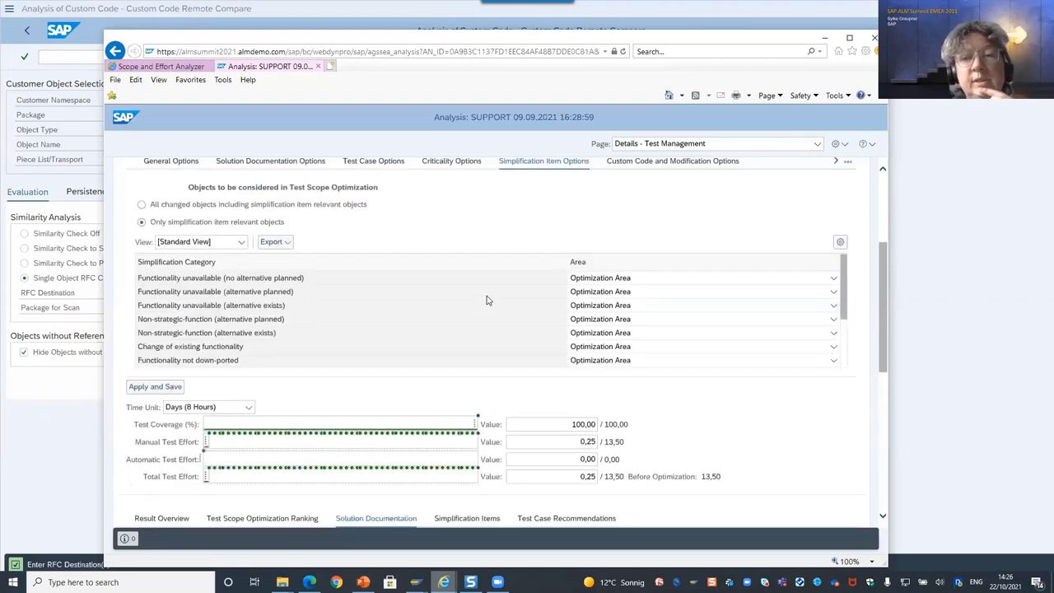
pyautogui.scroll(1, 486, 300)
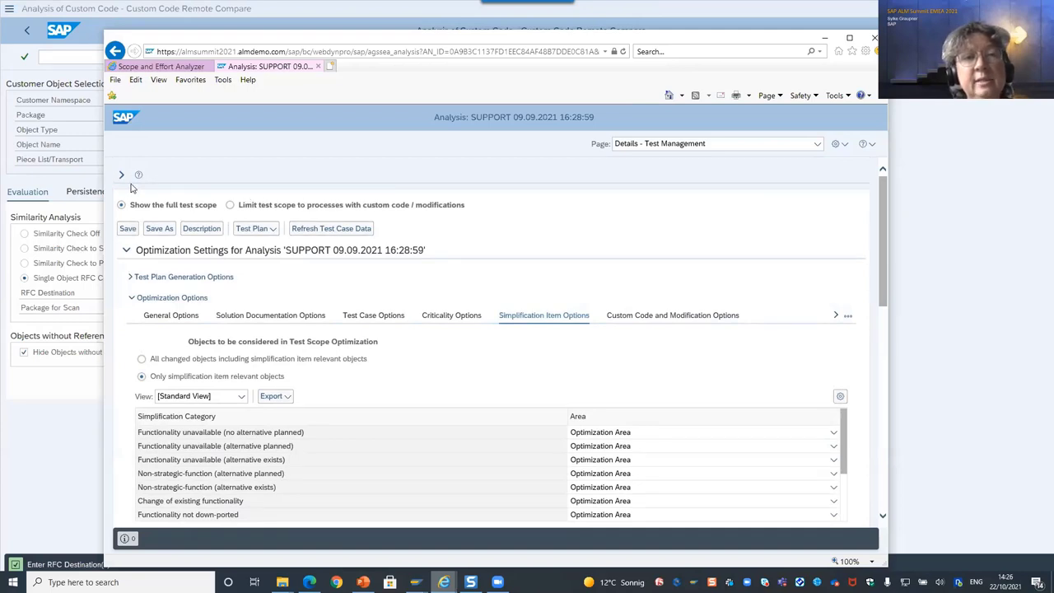
# Return to the launchpad home from the Scope and Effort Analyzer list and open the Change Impact Analysis administration app
pyautogui.click(154, 67)
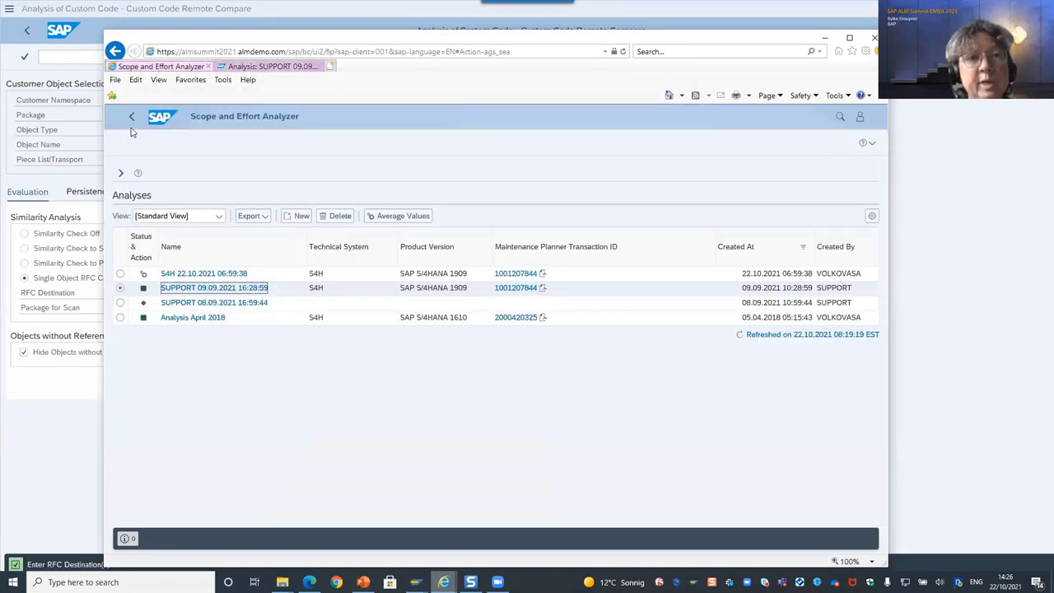
pyautogui.click(132, 121)
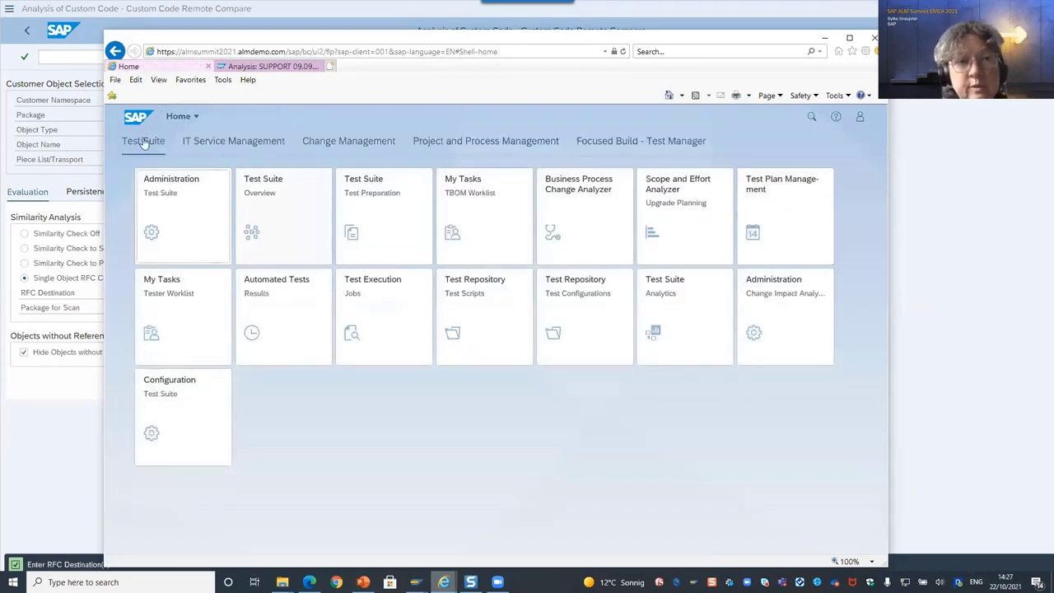
pyautogui.click(799, 338)
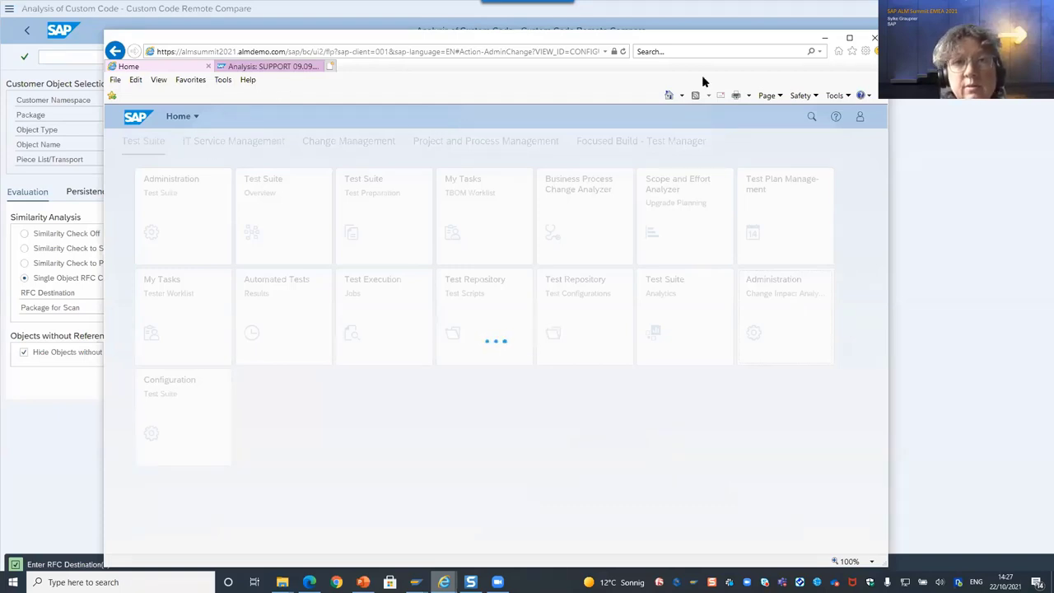
pyautogui.click(622, 51)
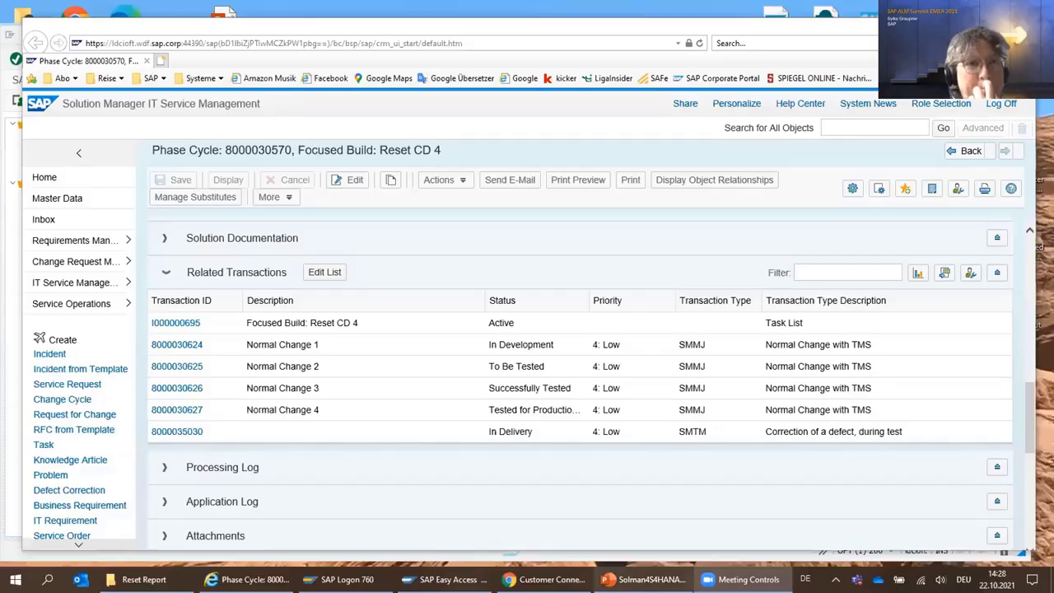
# Switch to the PowerPoint presentation "Solman4S4HANA upgrade projects - reset report.pptx" and start its slide show
pyautogui.hotkey('alt', 'Tab')
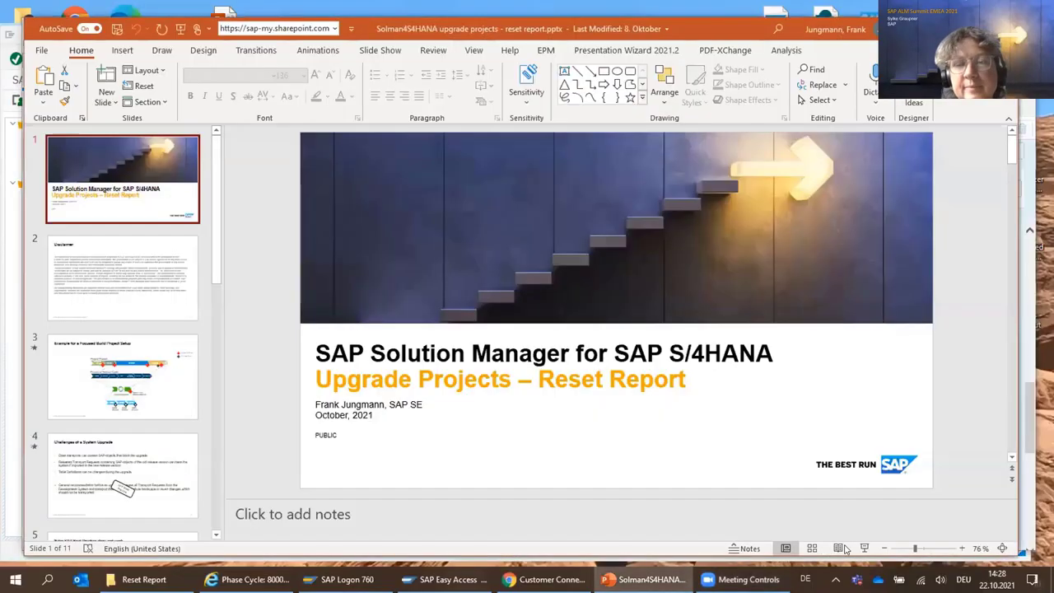
pyautogui.press('F5')
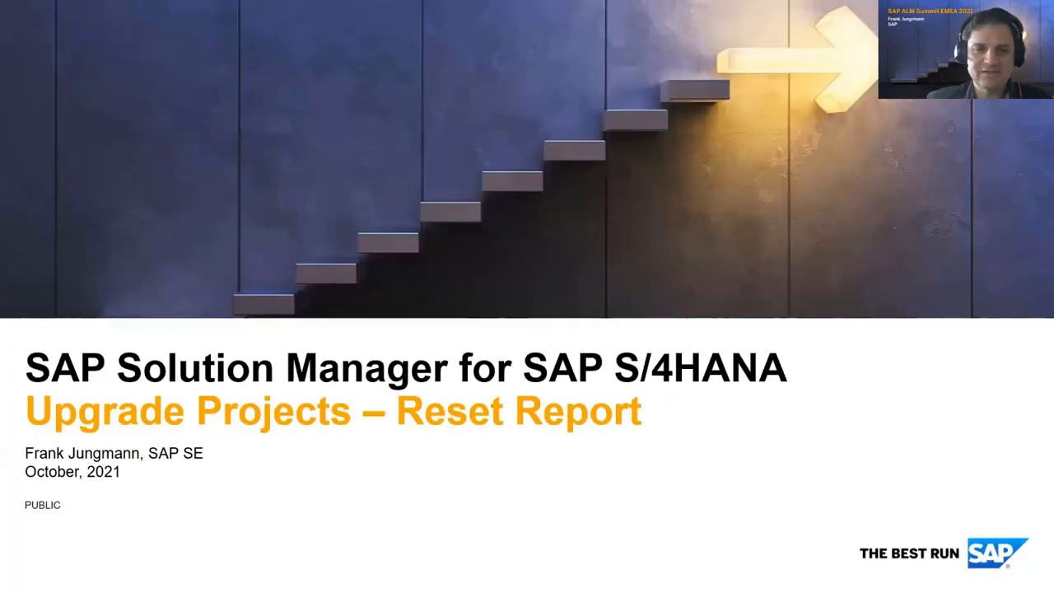
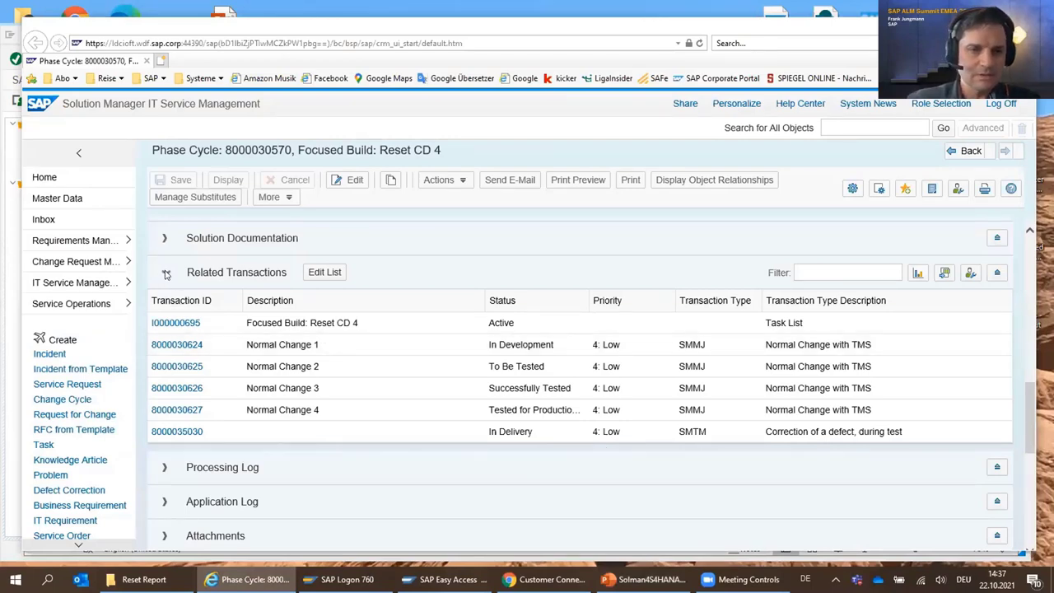
# Review the related transactions, status overview and additional actions of the "Focused Build: Reset CD 4" phase cycle
pyautogui.click(165, 275)
pyautogui.click(166, 274)
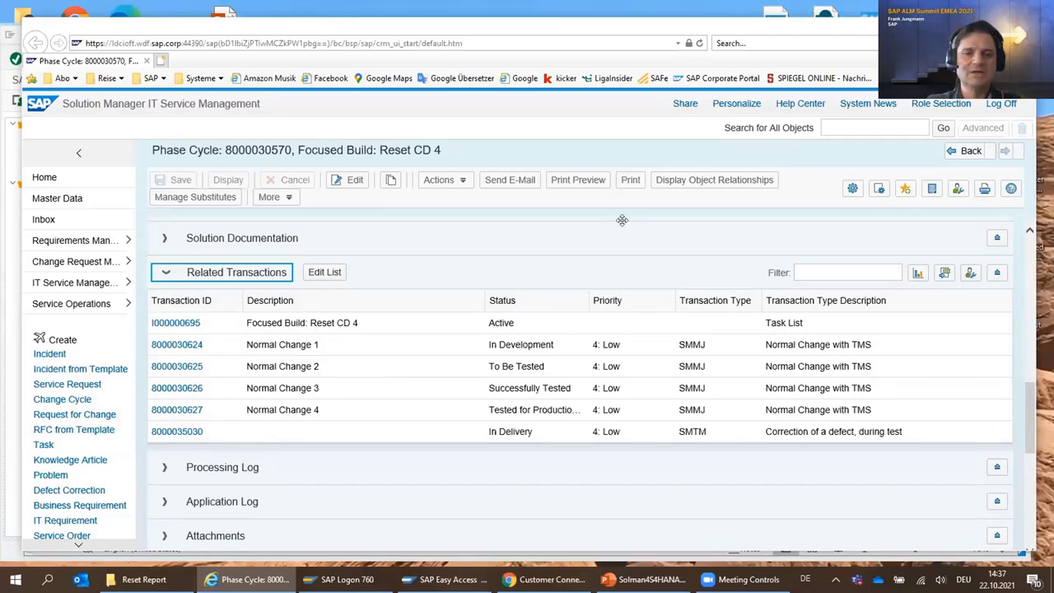
pyautogui.scroll(10, 357, 274)
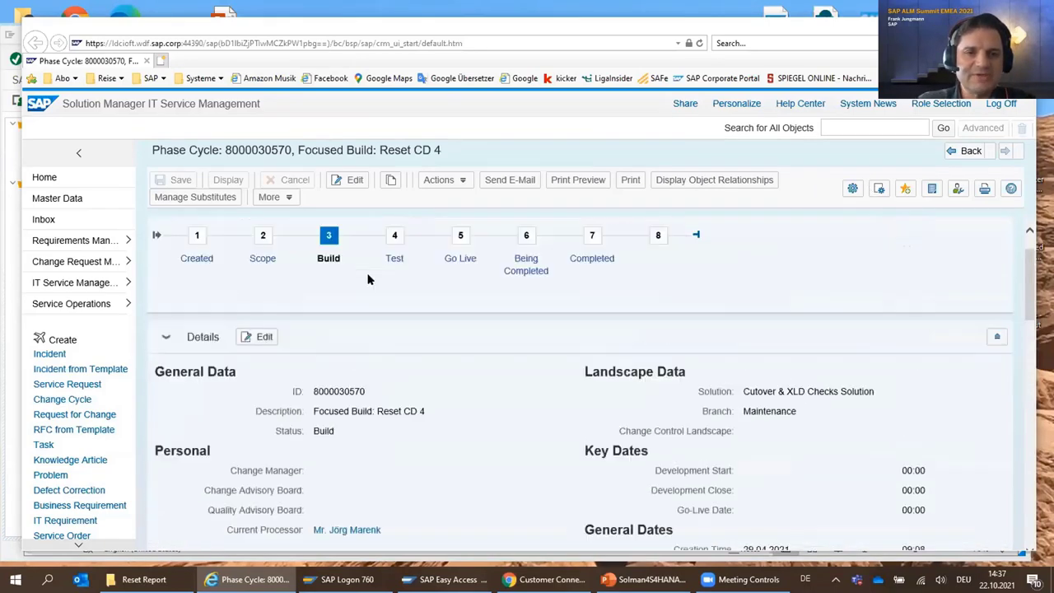
pyautogui.click(259, 197)
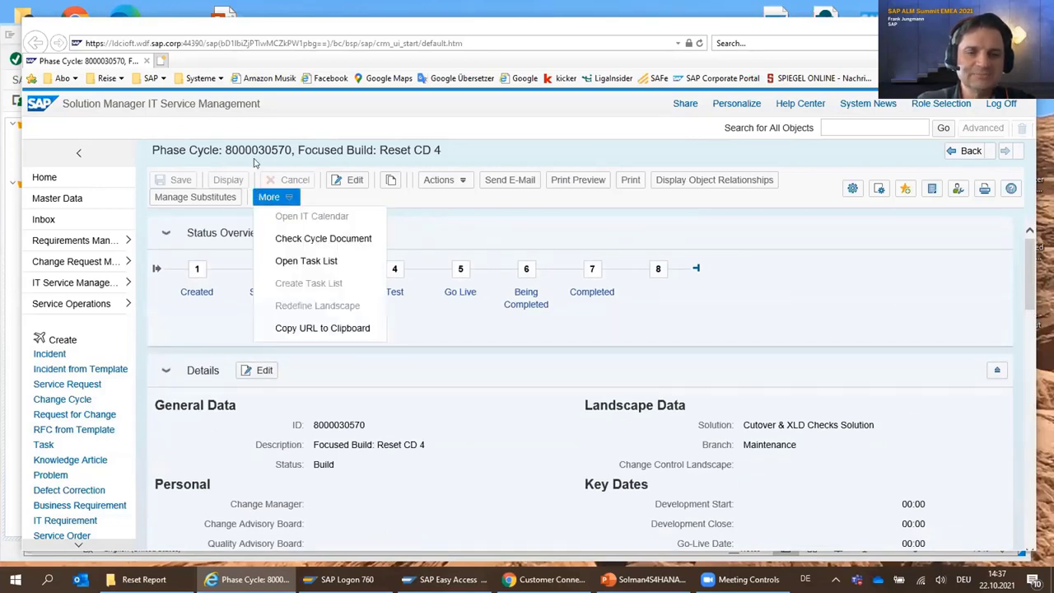
pyautogui.click(305, 144)
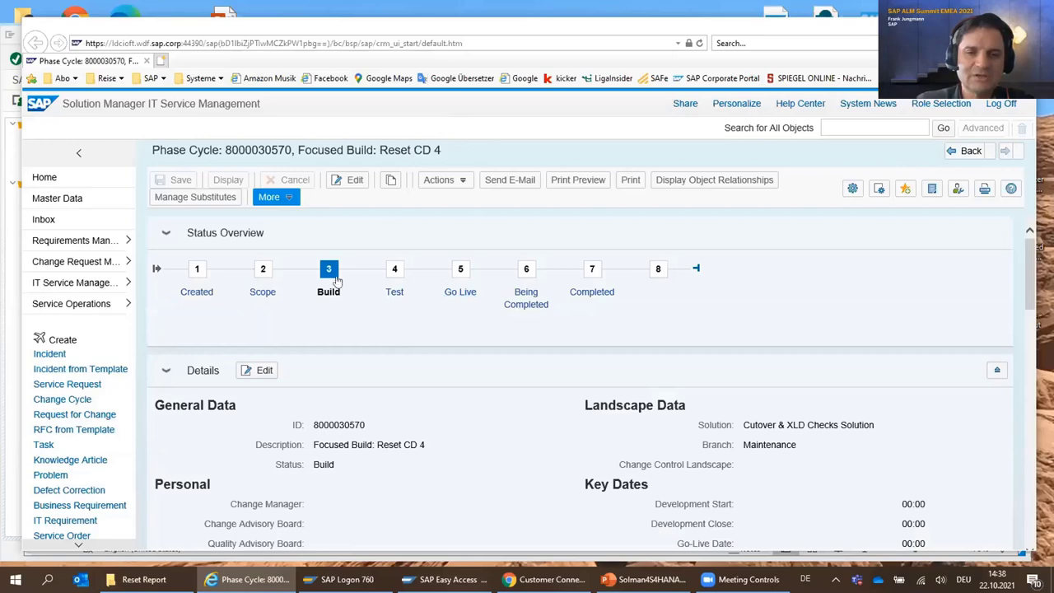
# Switch to SAP Easy Access, open transaction se38 and execute the program /SALM/RESET_CD_OF_CYCLE
pyautogui.scroll(-5, 346, 296)
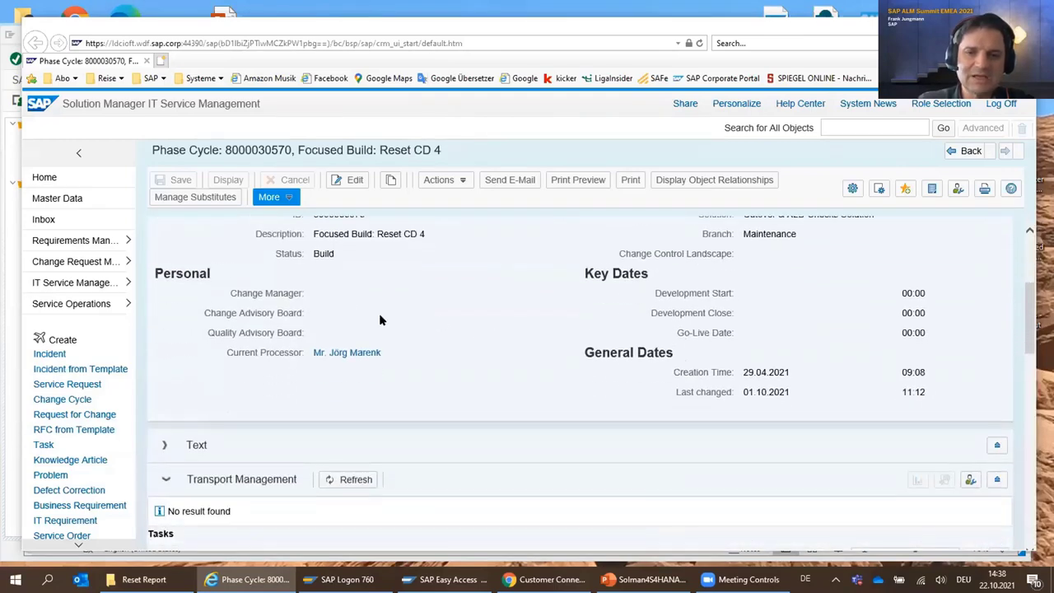
pyautogui.scroll(-4, 379, 318)
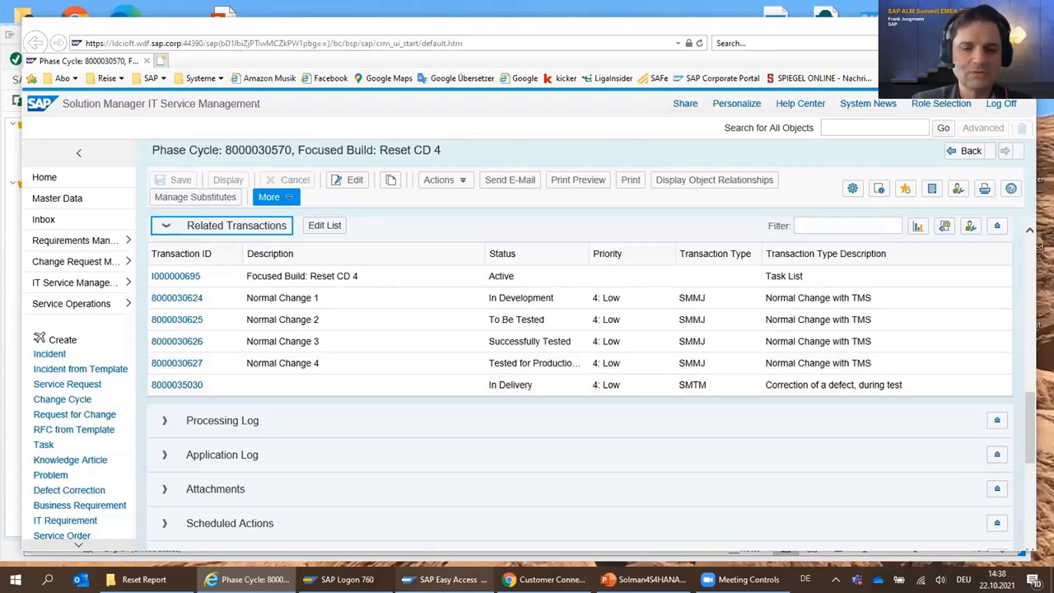
pyautogui.click(486, 577)
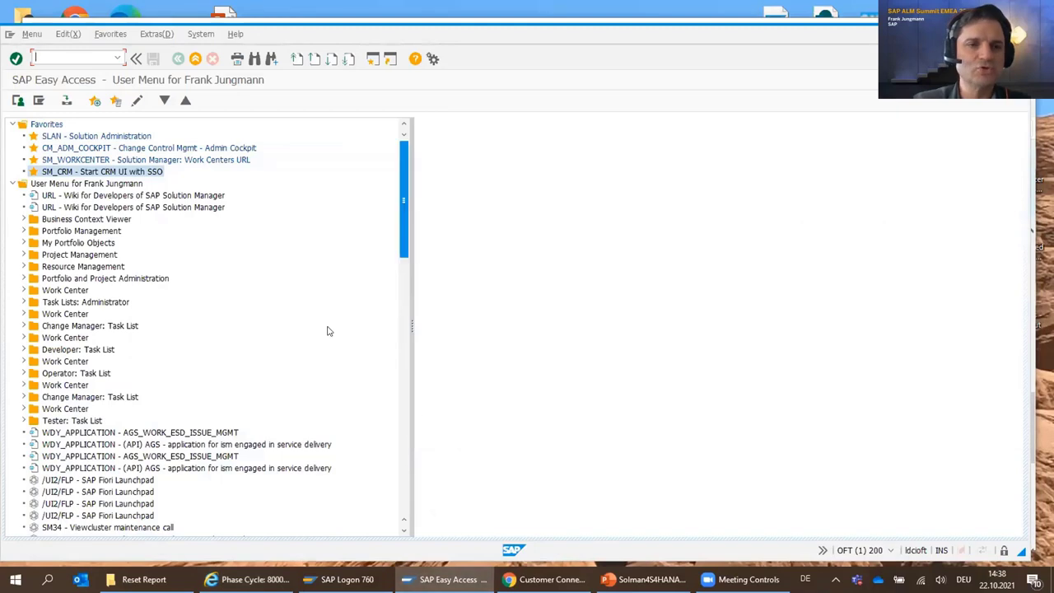
pyautogui.write('se38')
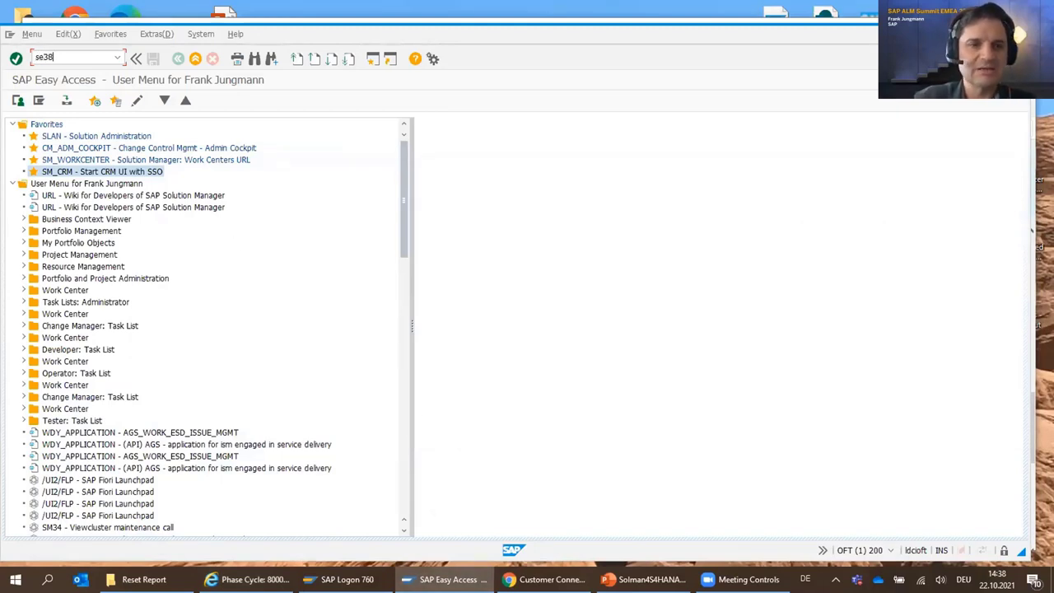
pyautogui.press('Return')
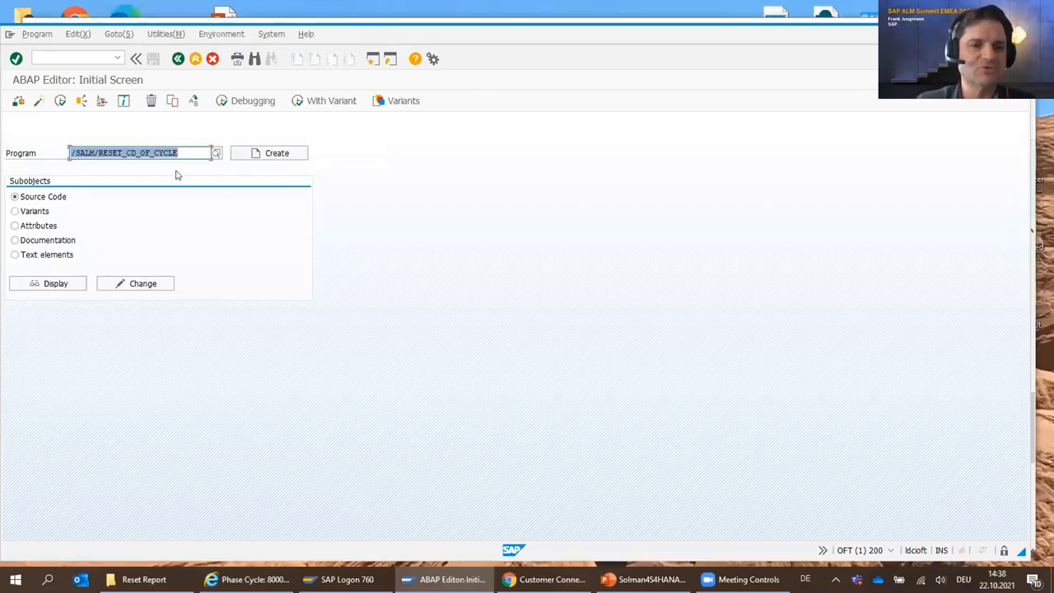
pyautogui.press('End')
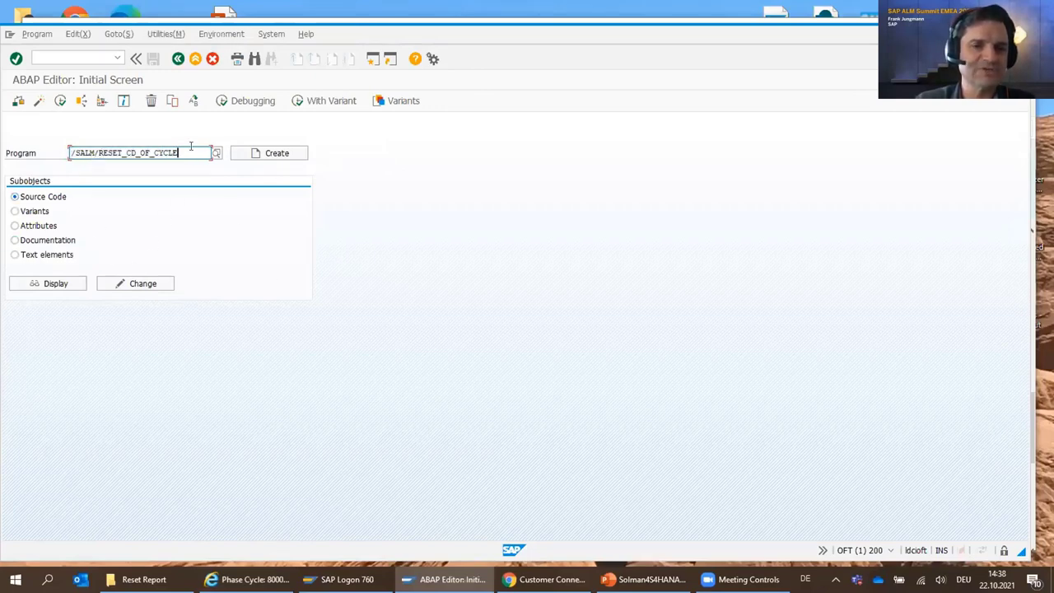
pyautogui.click(60, 101)
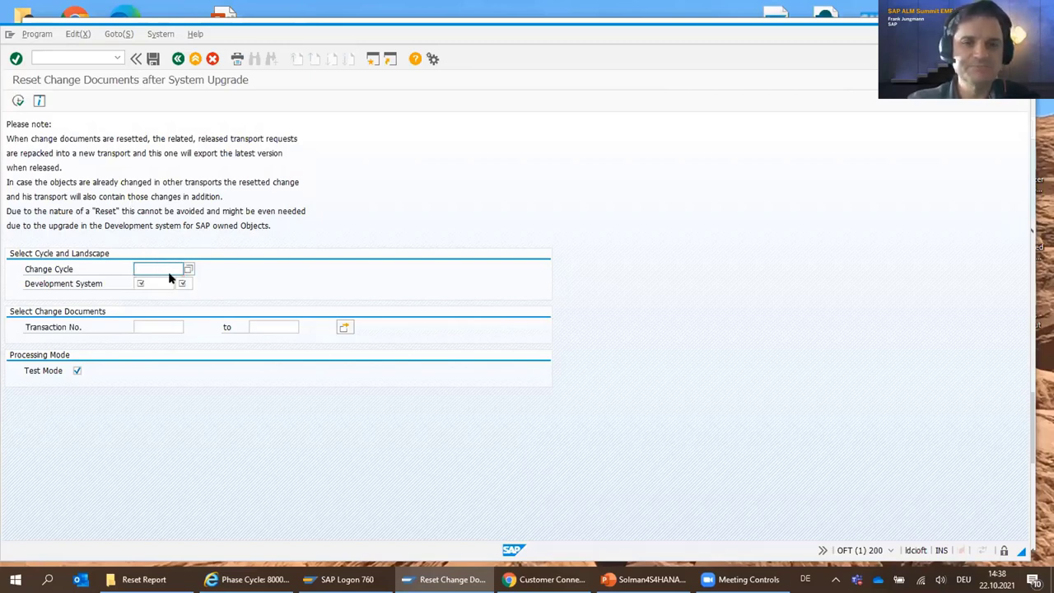
pyautogui.hotkey('alt', 'Tab')
pyautogui.moveTo(290, 150); pyautogui.dragTo(224, 150)
pyautogui.hotkey('ctrl', 'c')
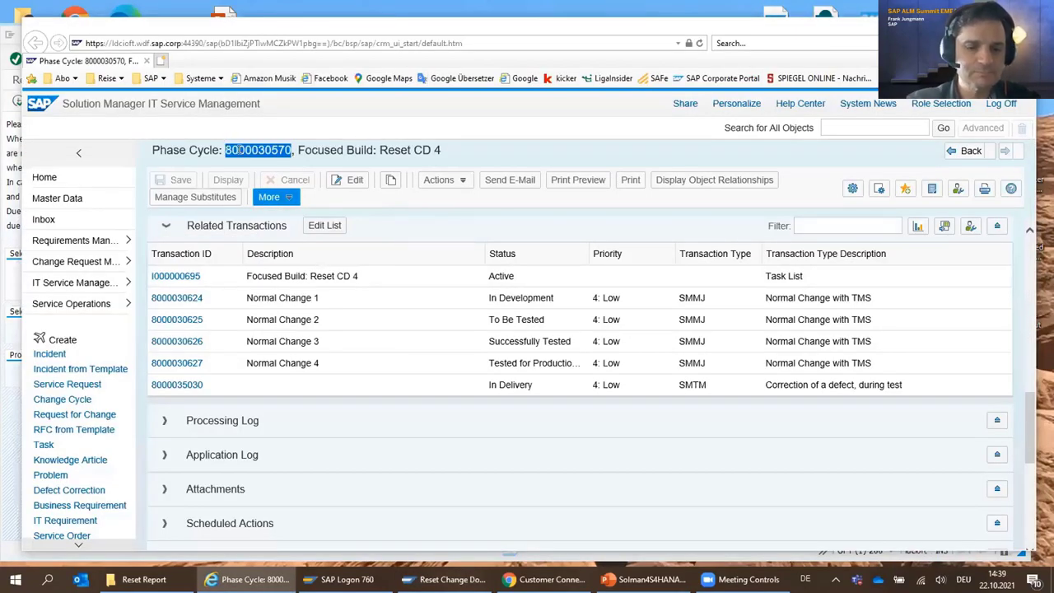
pyautogui.hotkey('alt', 'Tab')
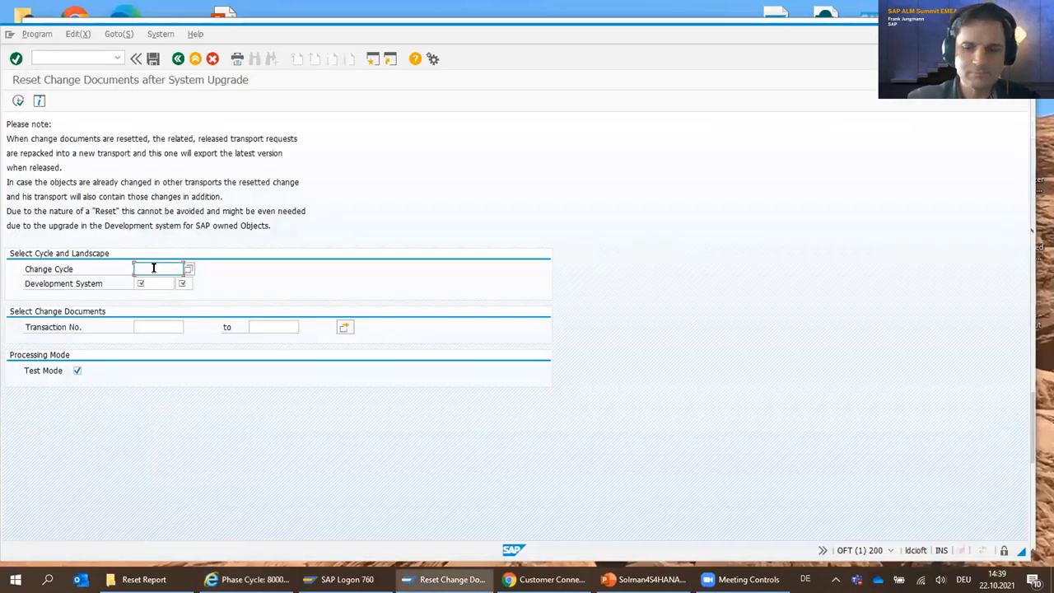
pyautogui.hotkey('ctrl', 'v')
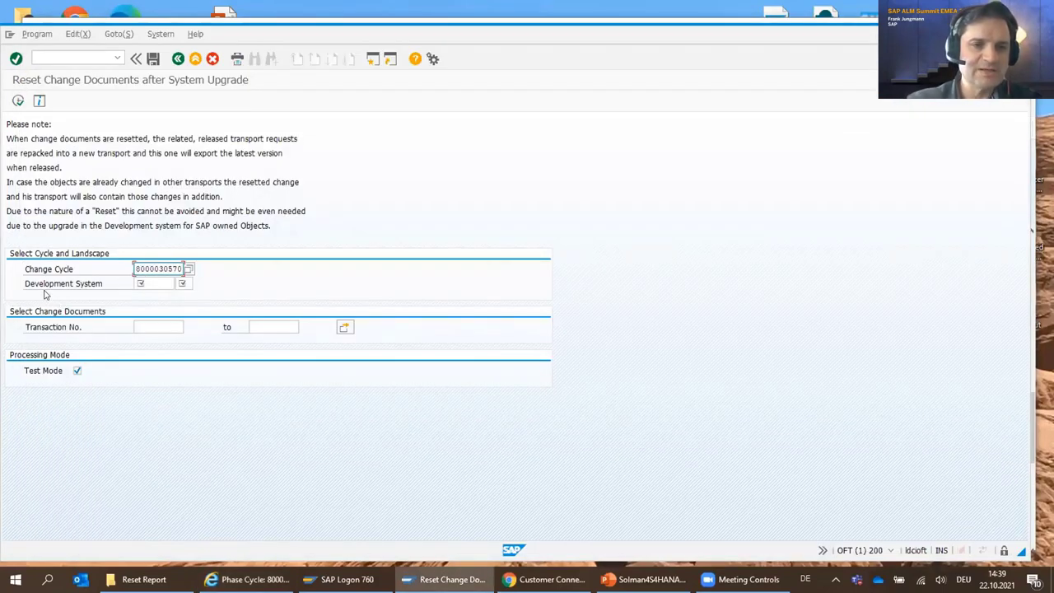
# Set the reset report's development system to OTO with client 810 from the available value entries
pyautogui.click(146, 282)
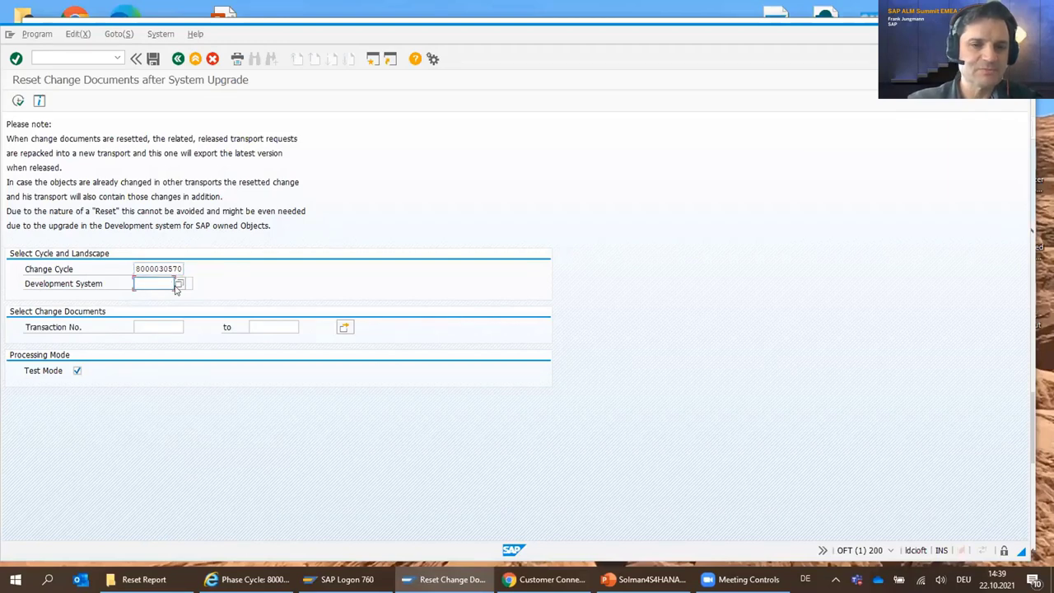
pyautogui.click(181, 284)
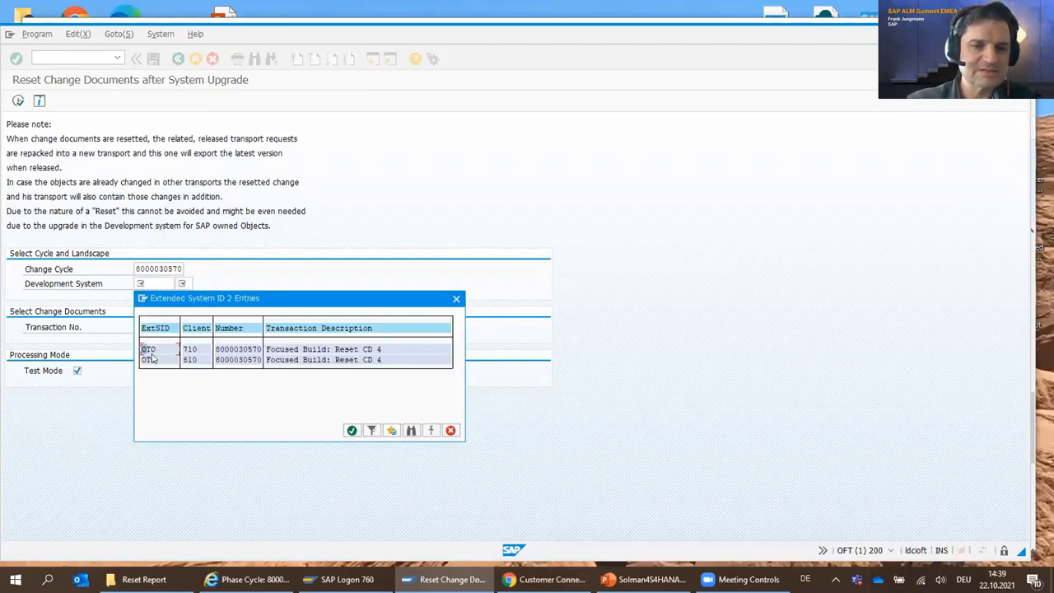
pyautogui.click(155, 362)
pyautogui.doubleClick(155, 362)
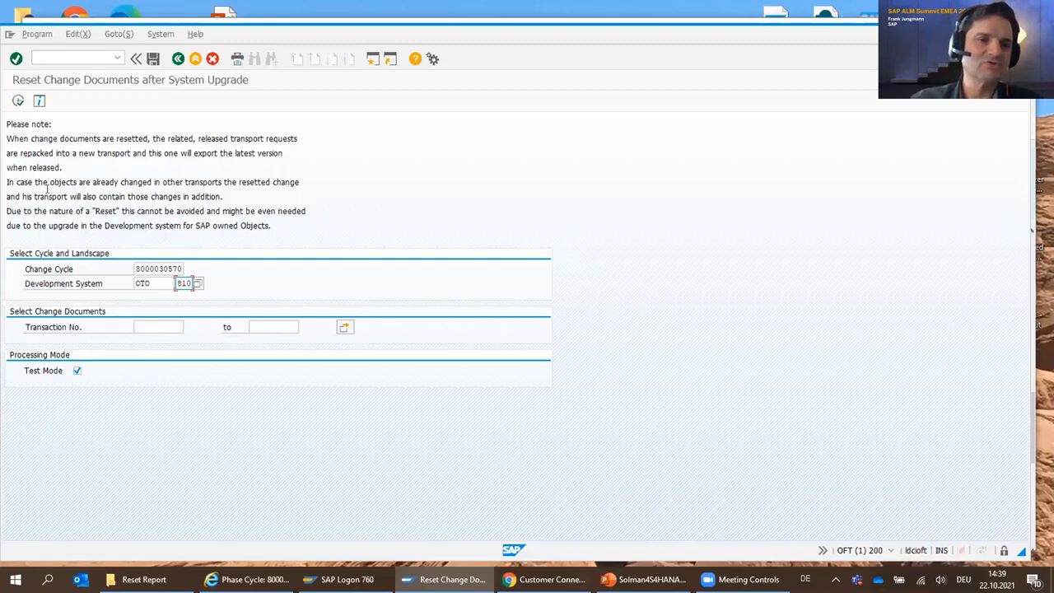
# Execute the reset report in test mode and review the log entries for Normal Change 1 to 4
pyautogui.click(19, 102)
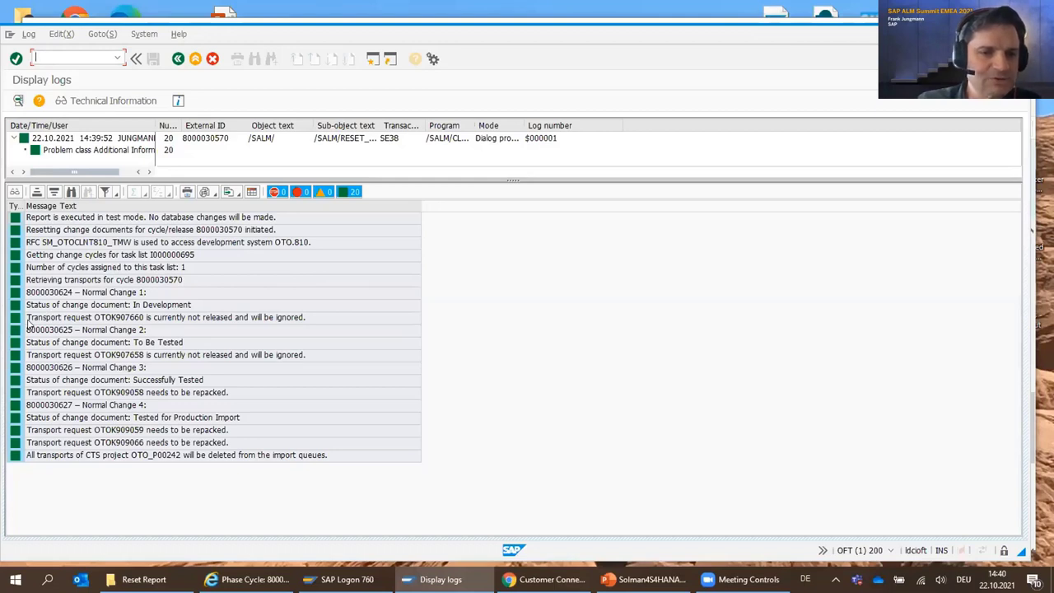
pyautogui.click(127, 295)
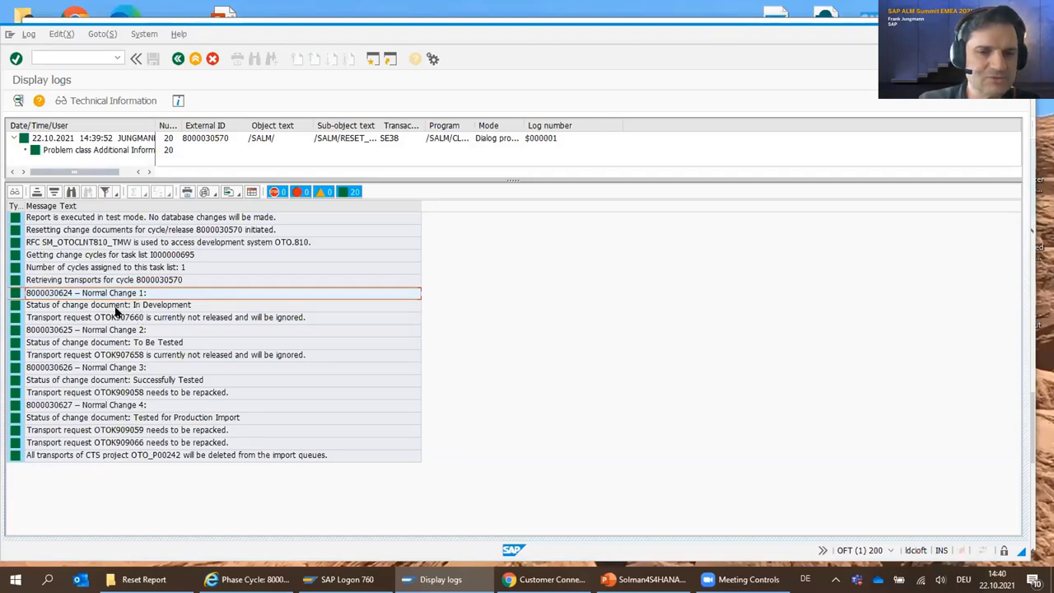
pyautogui.click(108, 330)
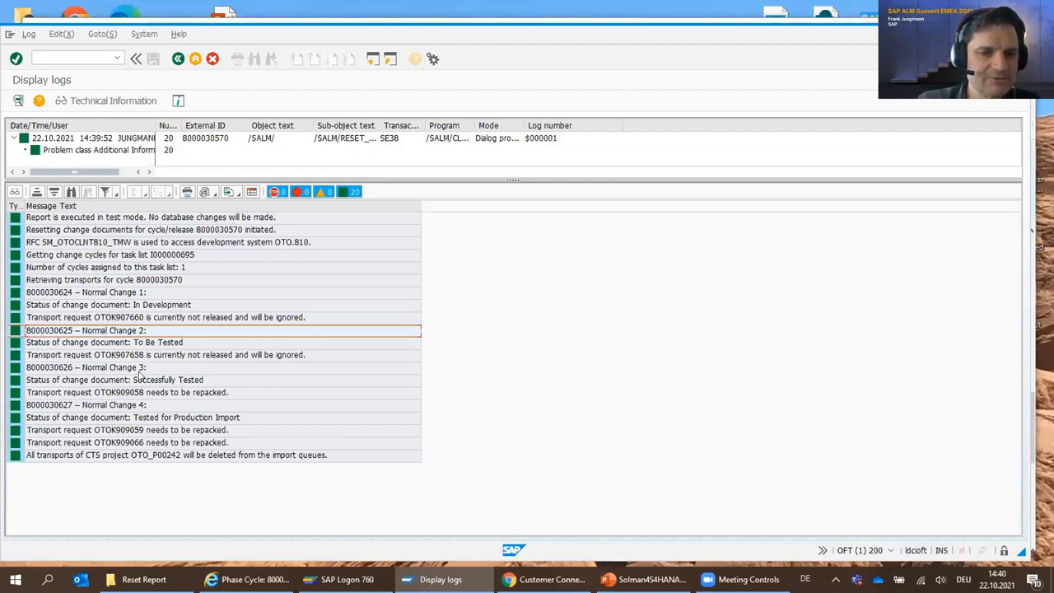
pyautogui.click(136, 371)
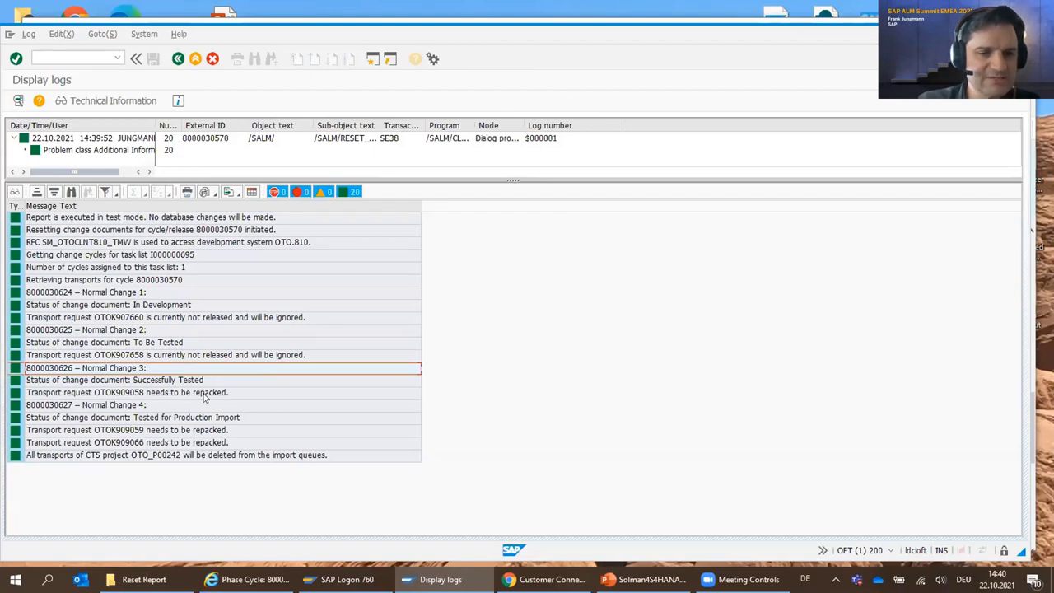
pyautogui.click(91, 407)
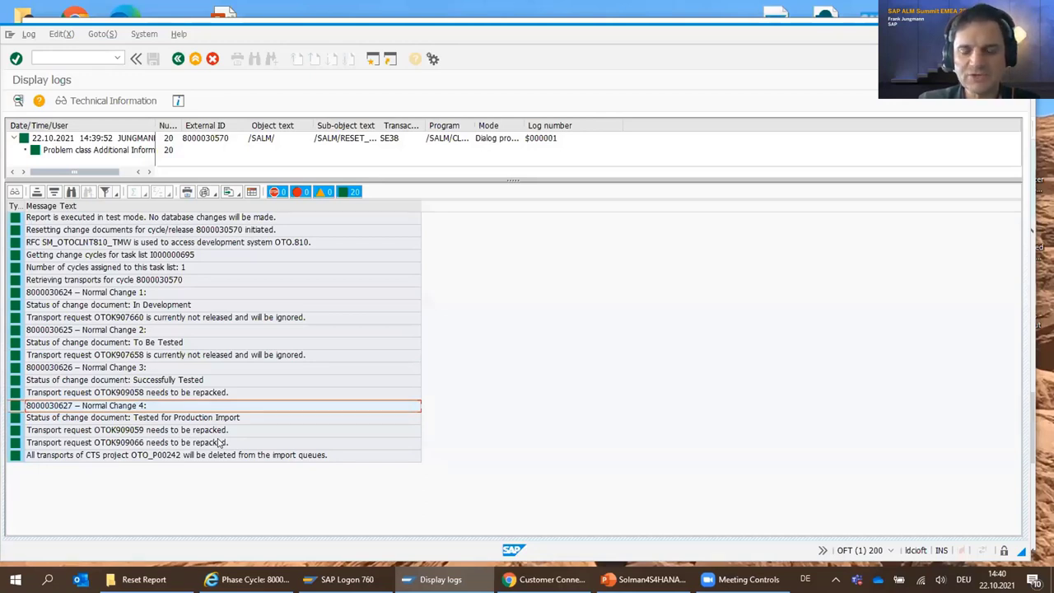
# Return to the report selection, turn off Test Mode and execute the reset of all selected change documents, confirming both prompts
pyautogui.click(177, 60)
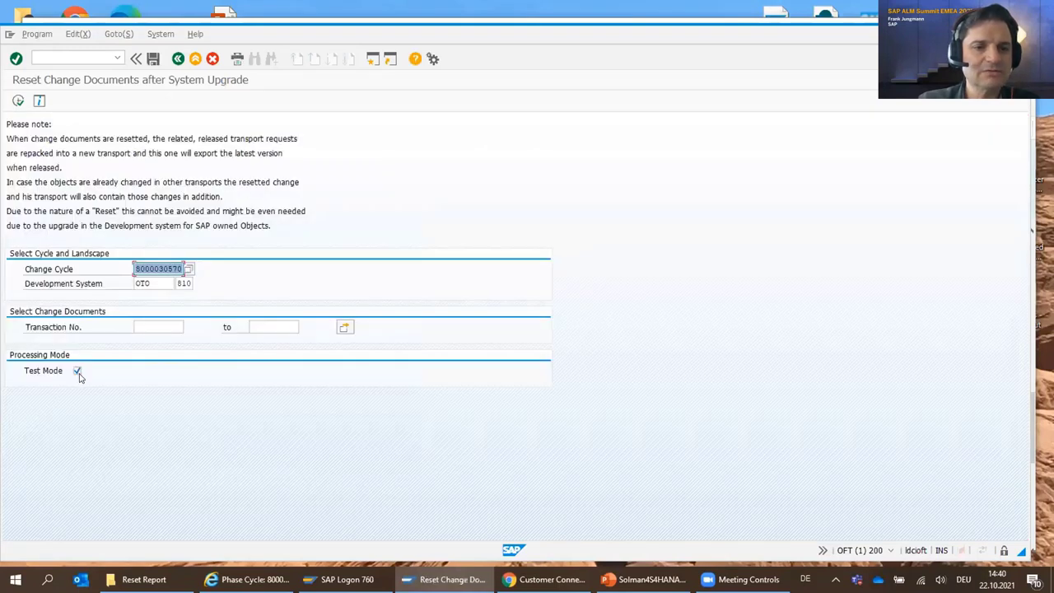
pyautogui.click(78, 371)
pyautogui.press('F8')
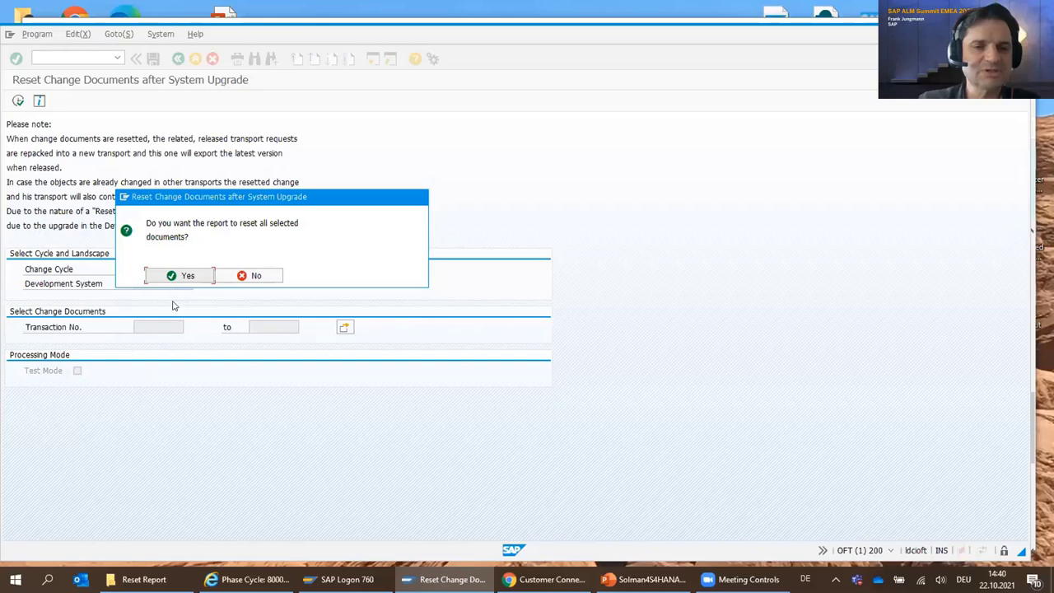
pyautogui.click(187, 276)
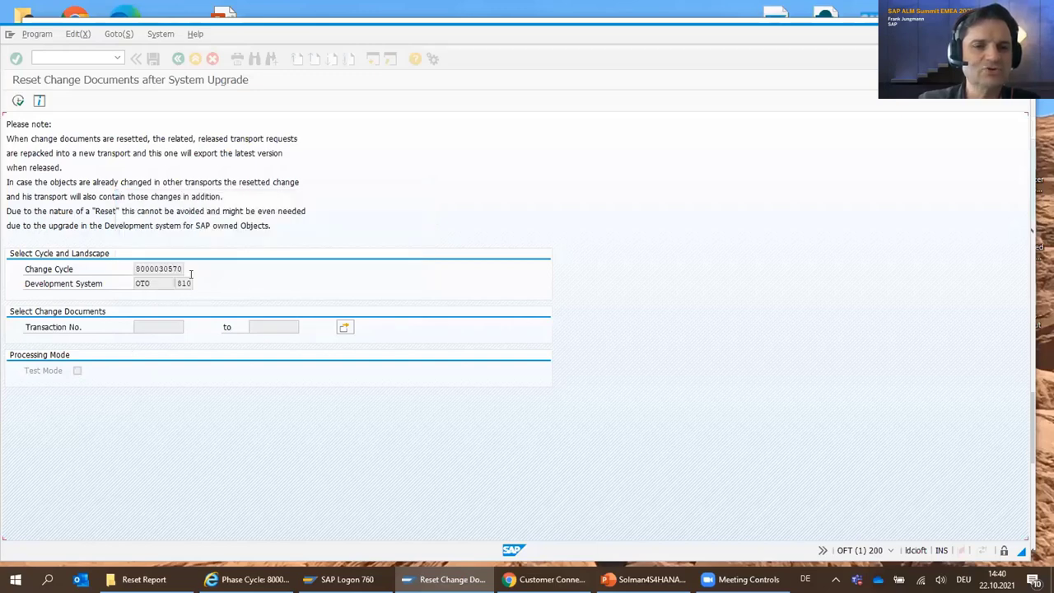
pyautogui.click(18, 102)
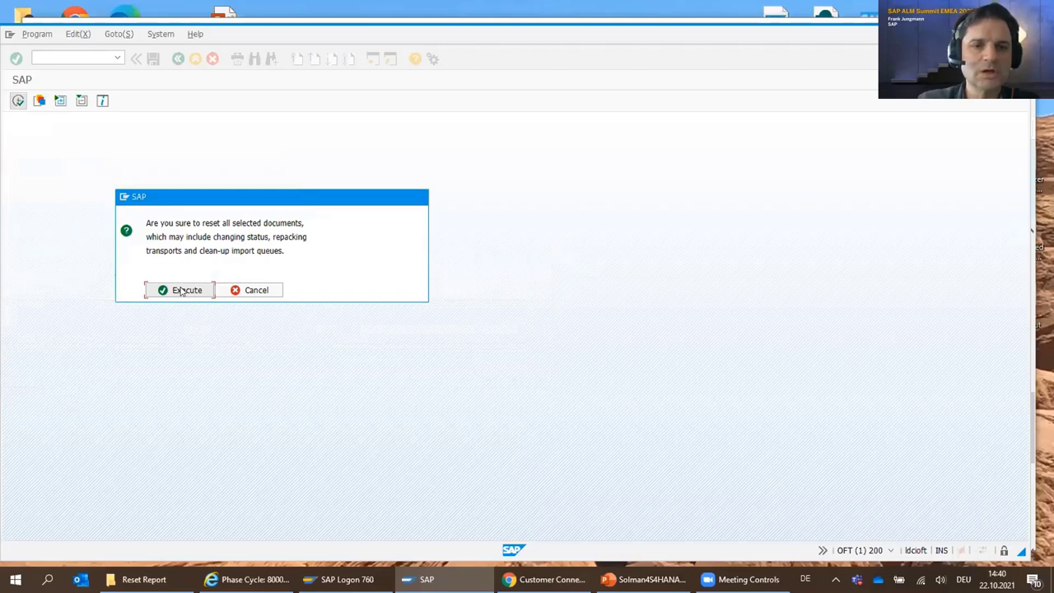
pyautogui.click(187, 289)
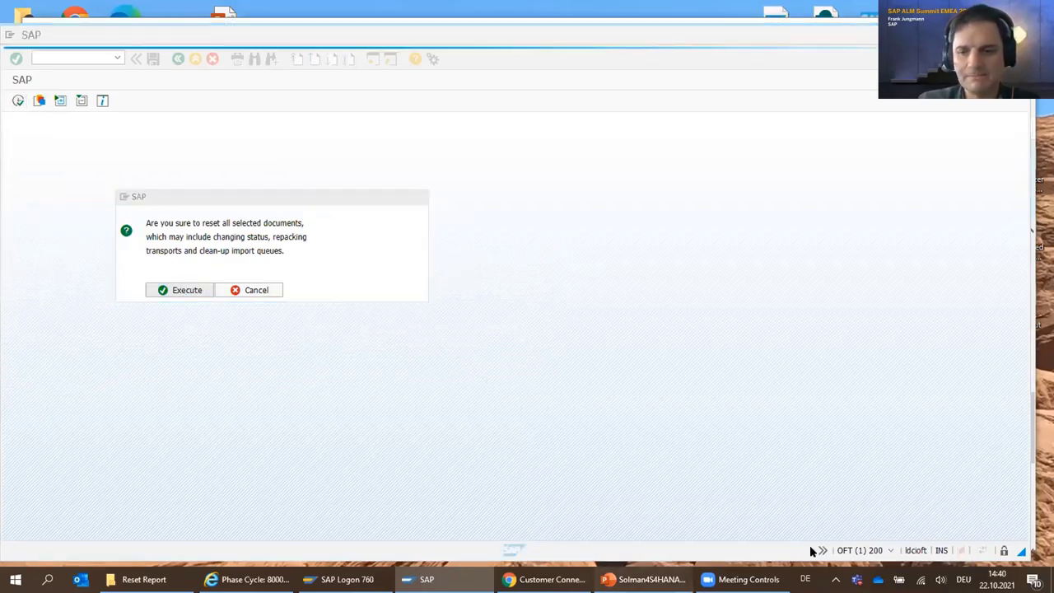
# Switch to the PowerPoint presentation "Solman4S4HANA upgrade projects - reset report.pptx", page through its slide show and exit it
pyautogui.hotkey('alt', 'Tab')
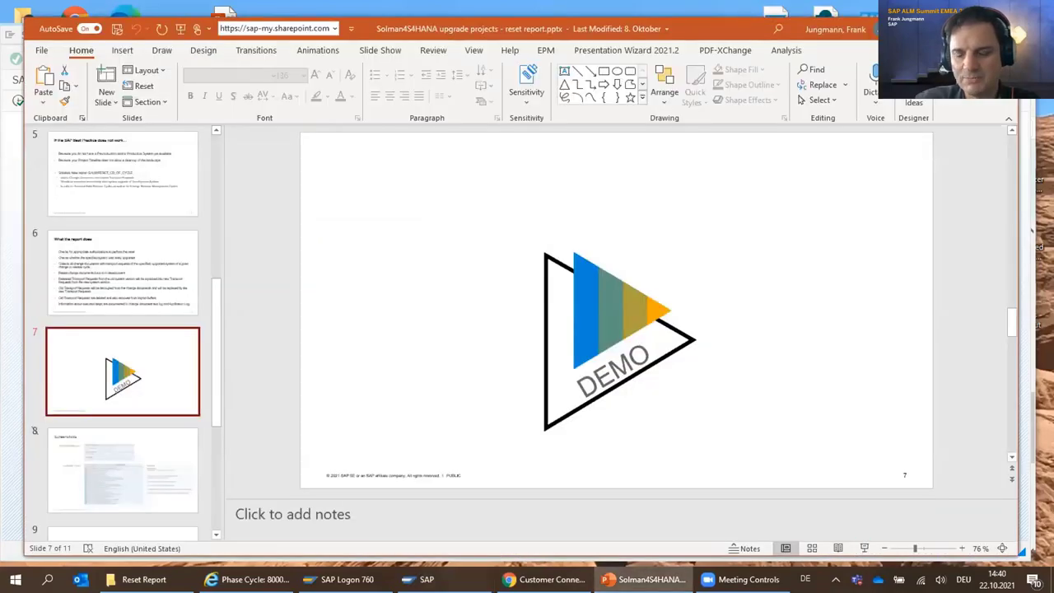
pyautogui.hotkey('shift', 'F5')
pyautogui.press('End')
pyautogui.press('Right')
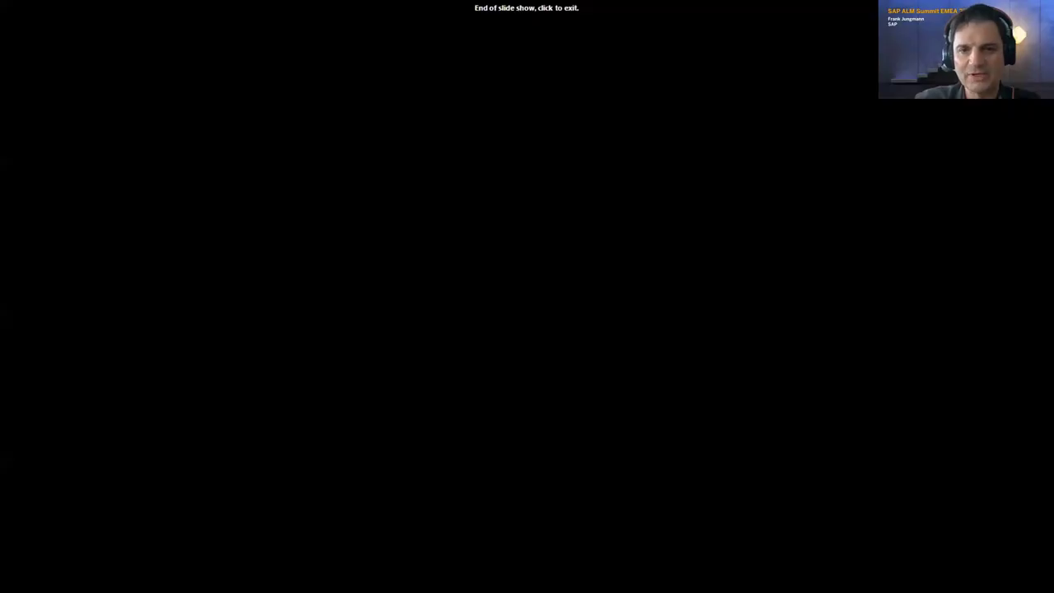
pyautogui.press('Left')
pyautogui.press('Left')
pyautogui.press('Left')
pyautogui.press('Escape')
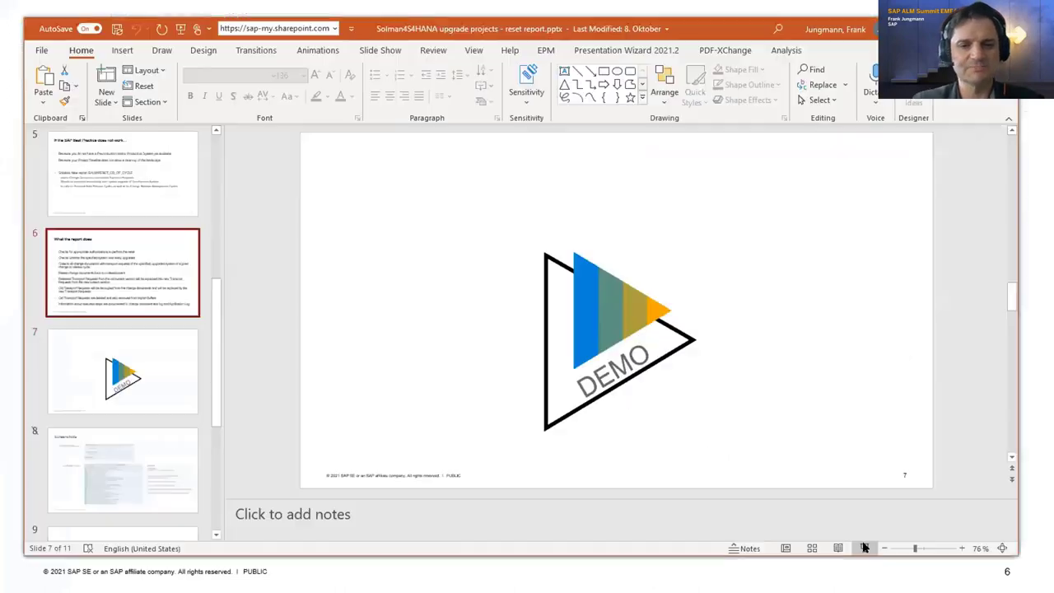
# Unhide slide 8, "Screenshots", present it in the slide show and return to the editing view
pyautogui.scroll(-2, 171, 363)
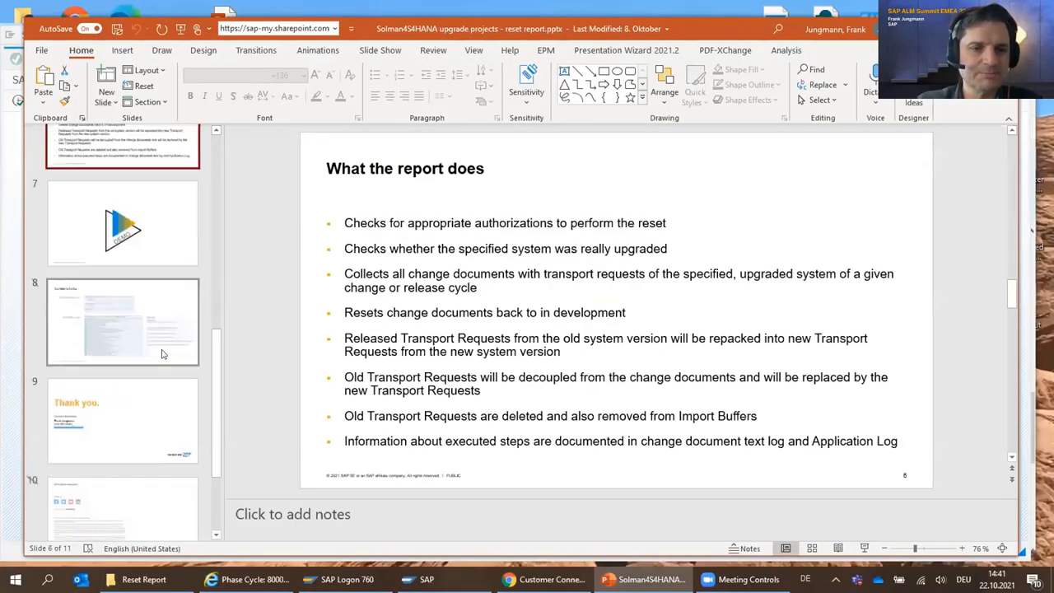
pyautogui.click(164, 350)
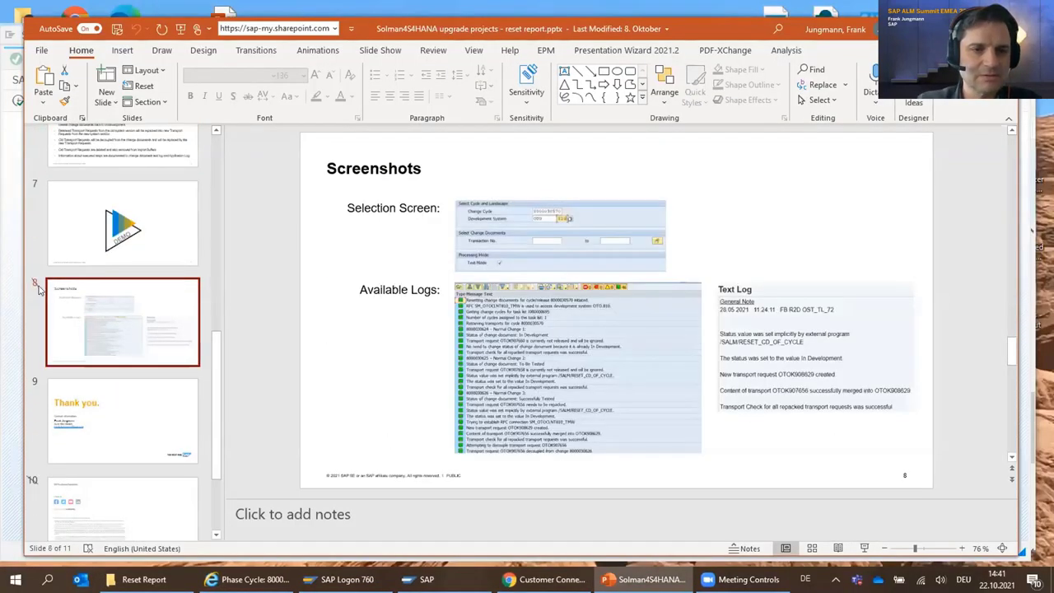
pyautogui.rightClick(121, 309)
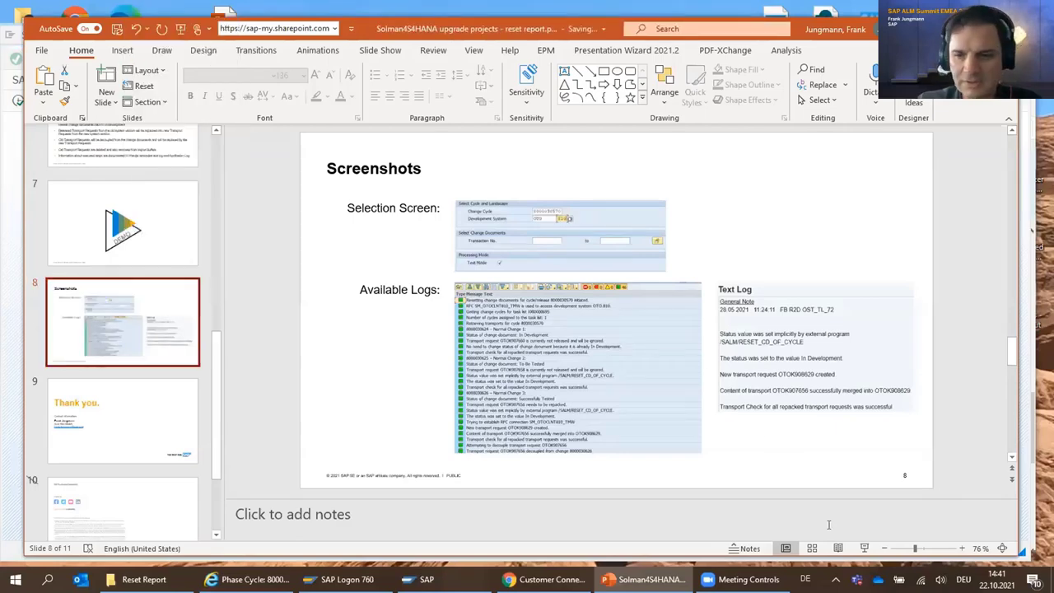
pyautogui.click(864, 547)
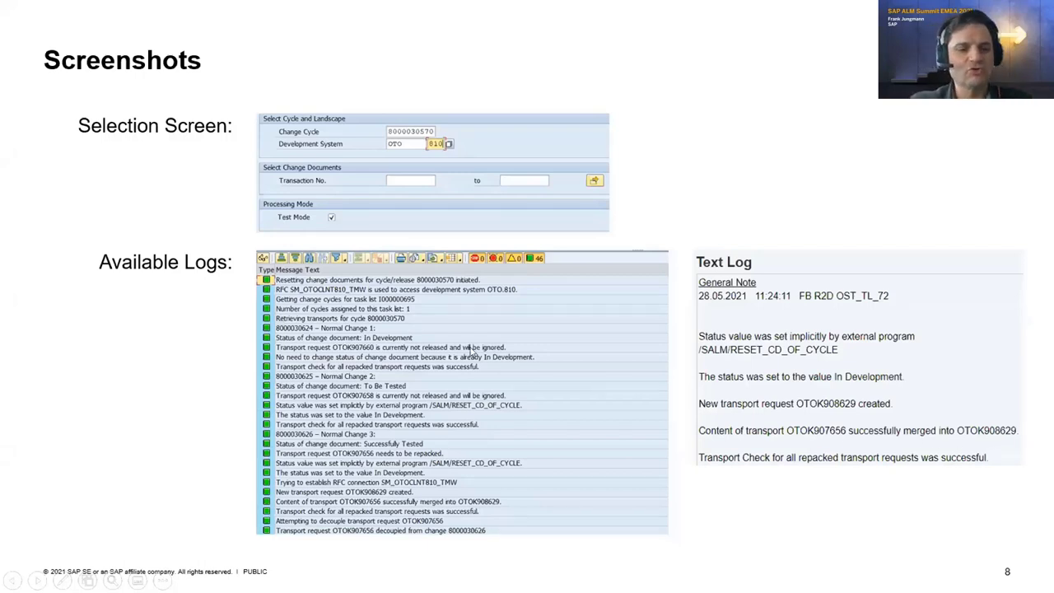
pyautogui.press('Escape')
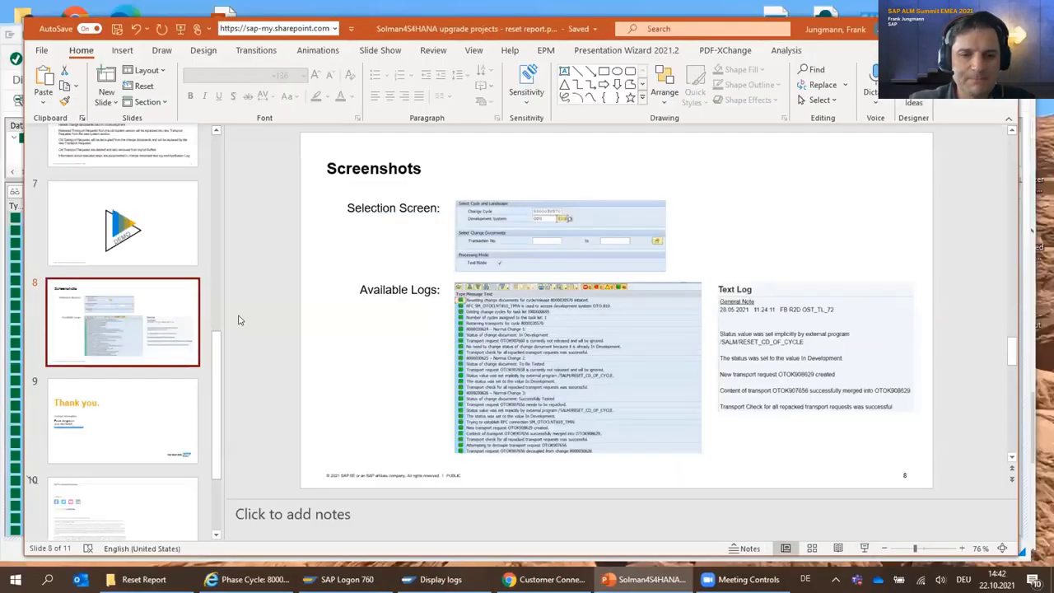
# Switch to the SAP Display logs window and examine the executed reset's messages for each normal change
pyautogui.click(434, 579)
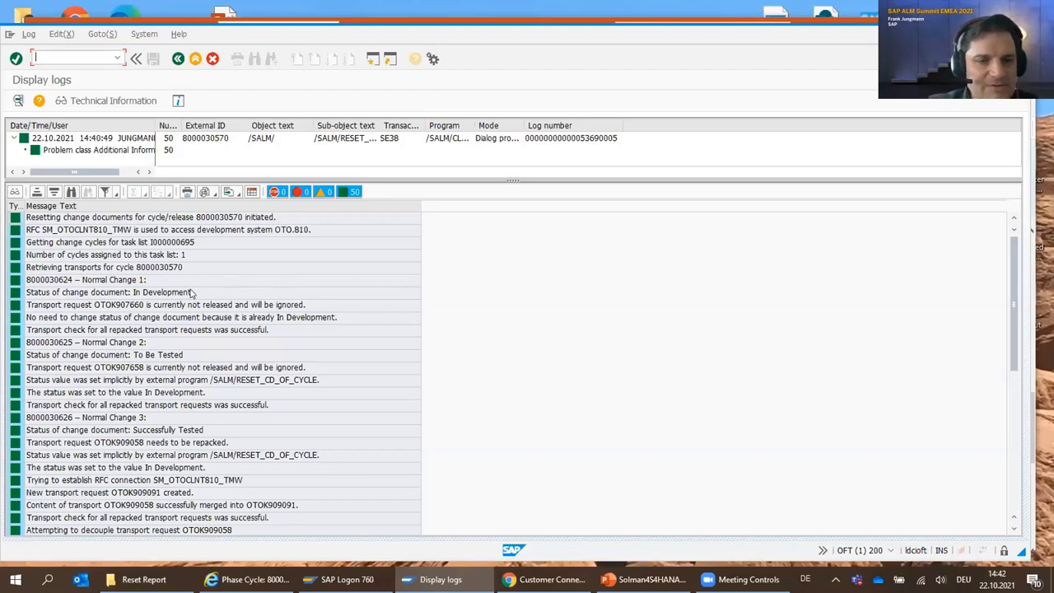
pyautogui.click(144, 295)
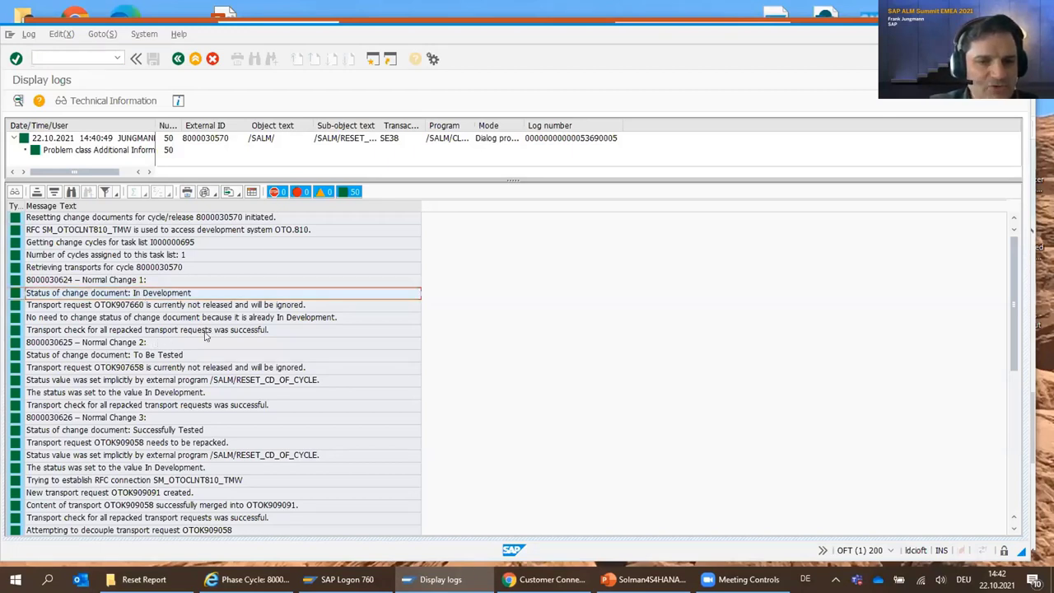
pyautogui.scroll(-3, 131, 333)
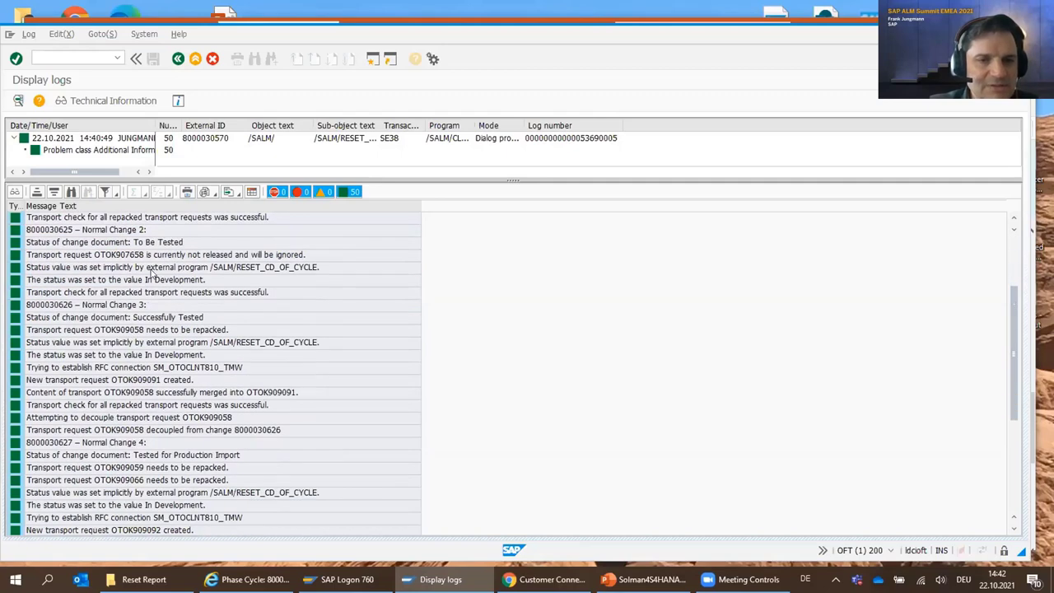
pyautogui.scroll(2, 136, 255)
pyautogui.scroll(-2, 123, 243)
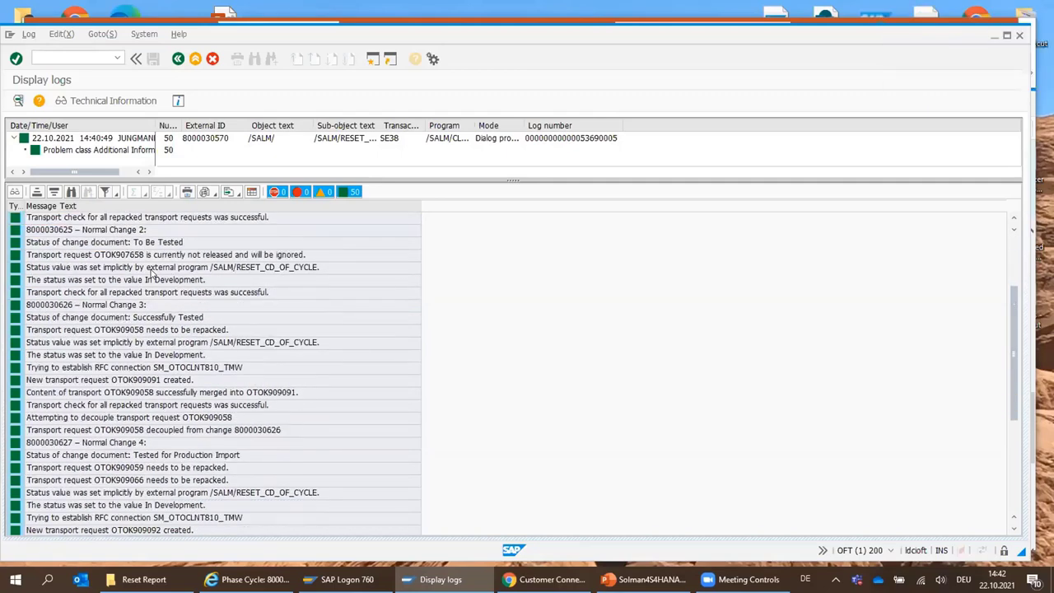
# Examine the log messages for Normal Change 2, including the one about its status being set to In Development
pyautogui.click(123, 231)
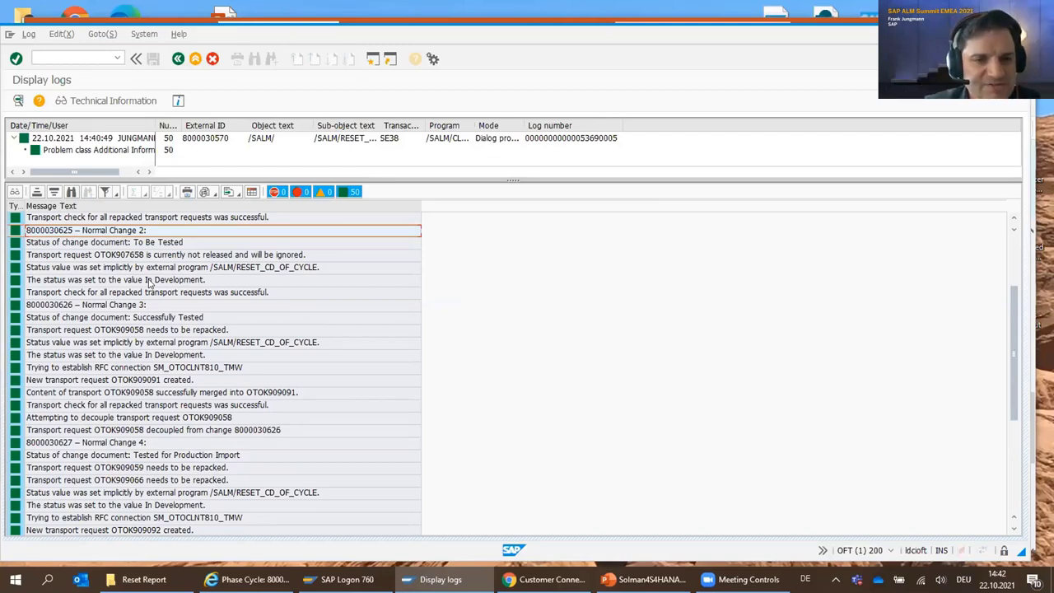
pyautogui.click(149, 281)
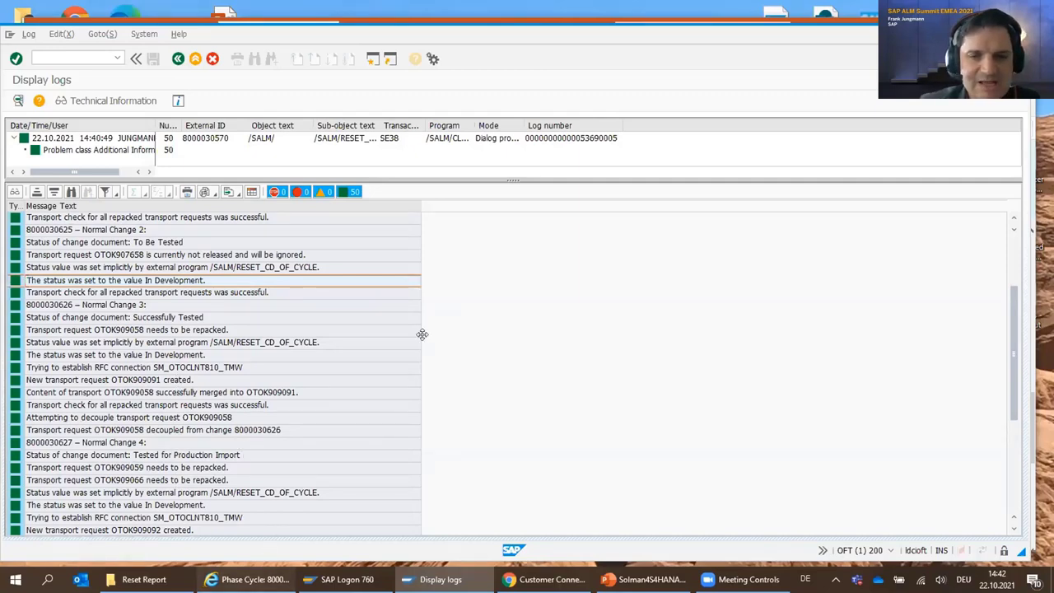
# Switch to the Solution Manager phase cycle in the browser, reload the page, collapse the Landscape section and review the related transactions and status overview
pyautogui.hotkey('alt', 'Tab')
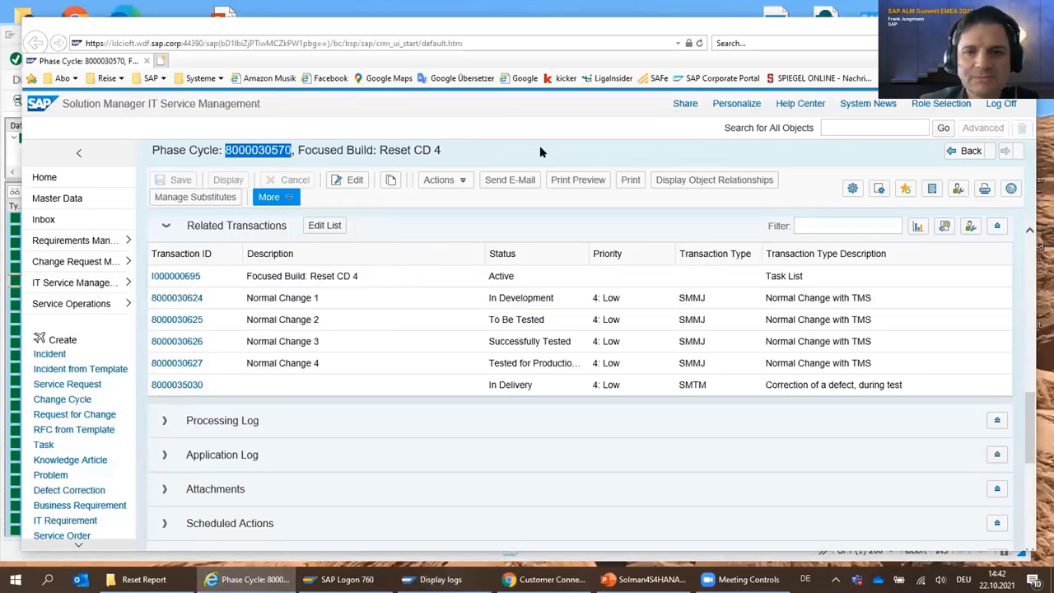
pyautogui.click(699, 43)
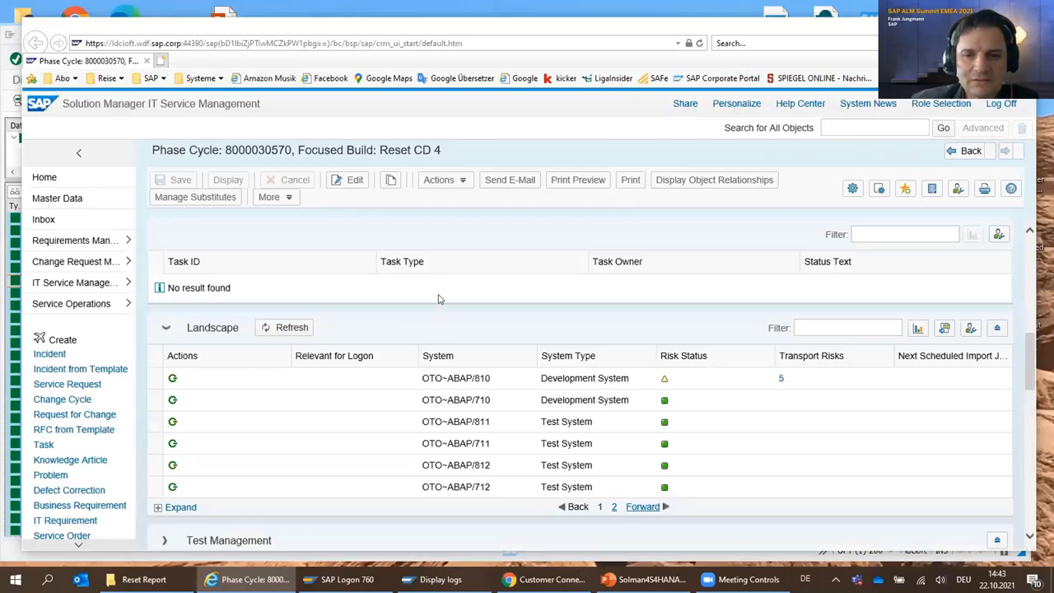
pyautogui.click(166, 328)
pyautogui.scroll(-3, 264, 362)
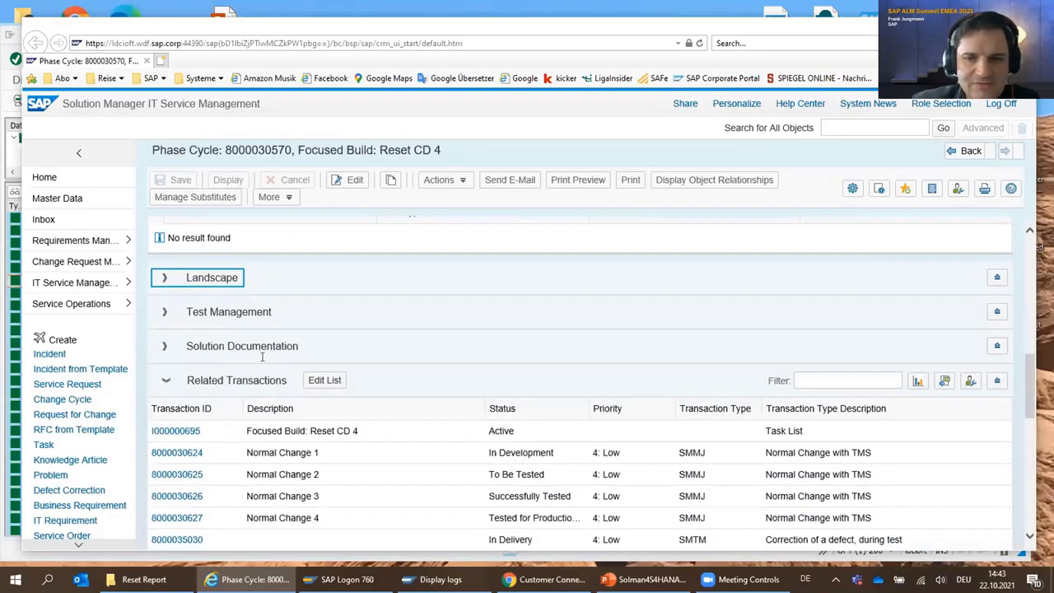
pyautogui.scroll(10, 263, 362)
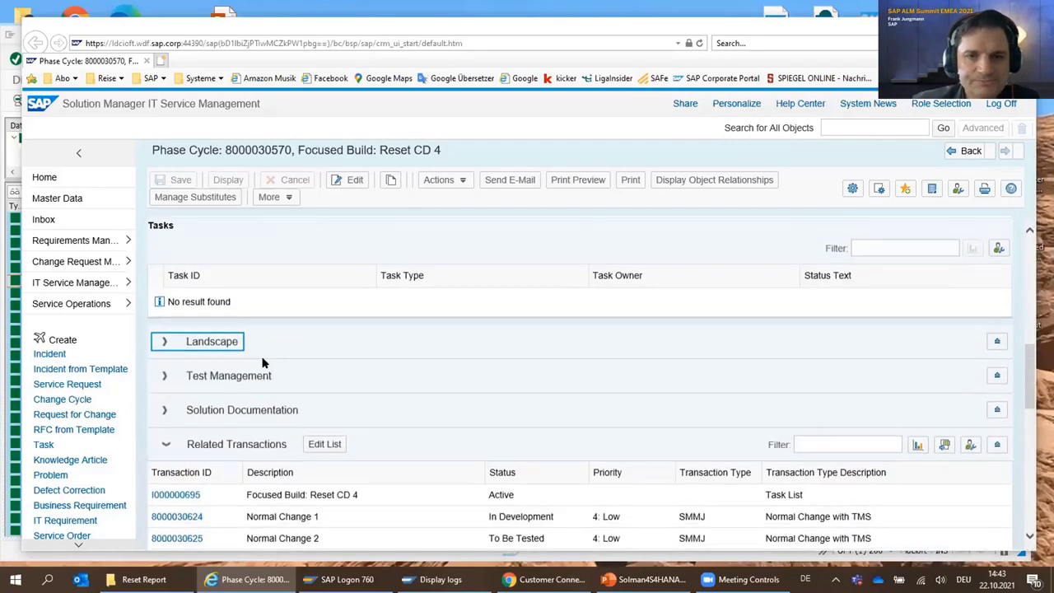
pyautogui.scroll(1, 300, 302)
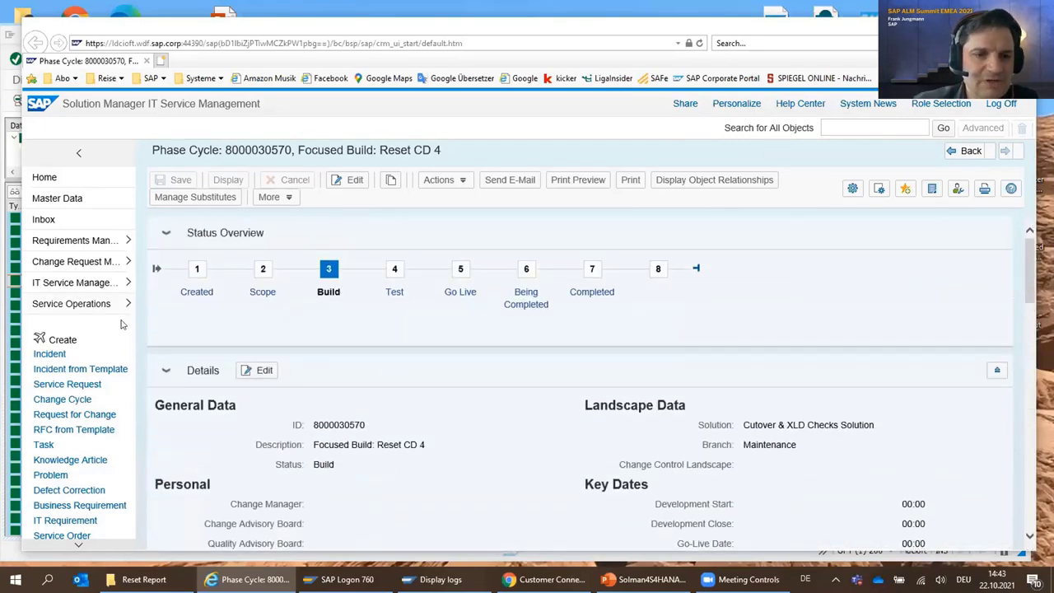